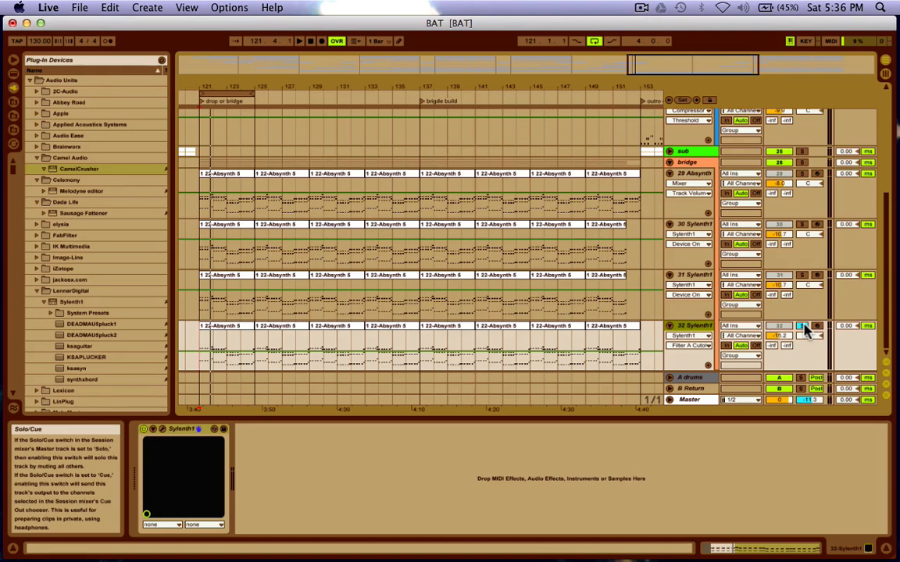
# - Play the bridge loop with track 32 Sylenth1 soloed, mute that track and turn off its solo
pyautogui.press('space')
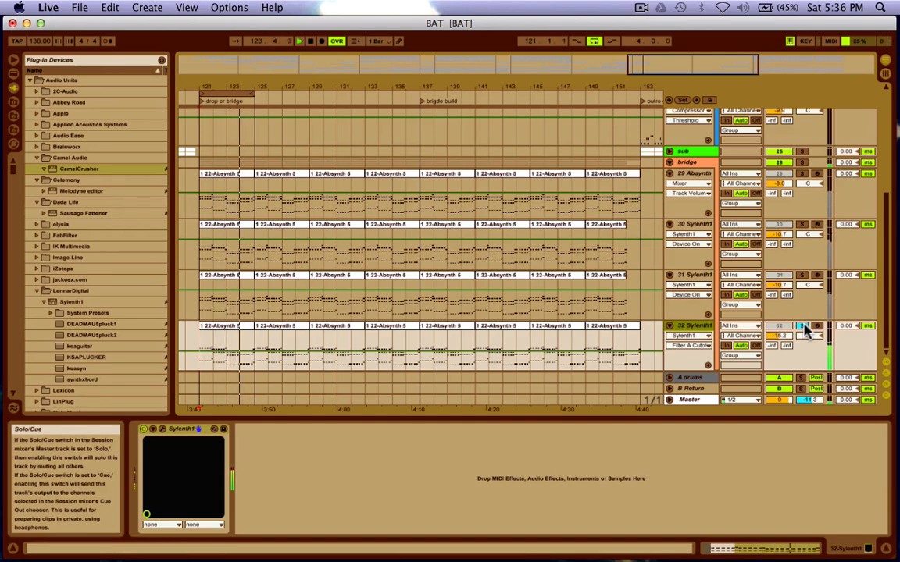
pyautogui.click(785, 326)
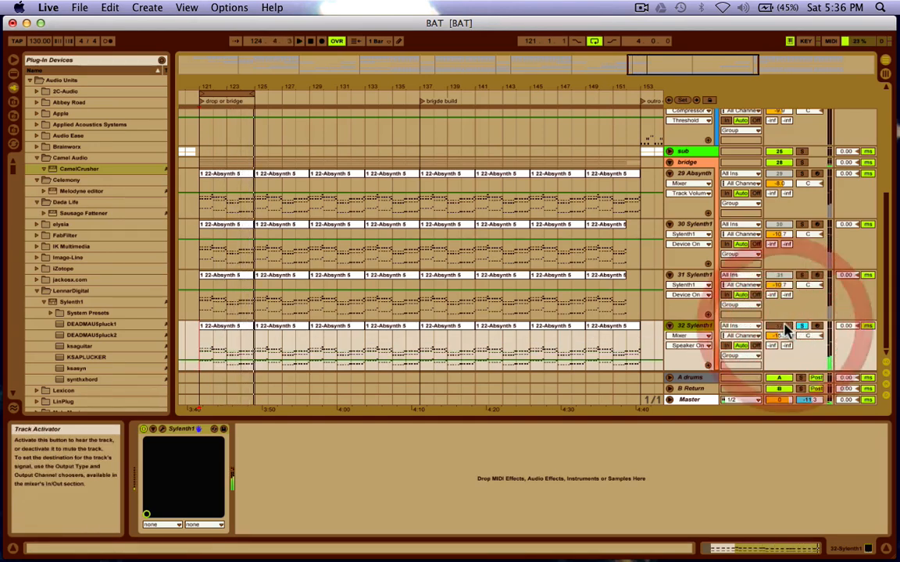
pyautogui.click(807, 328)
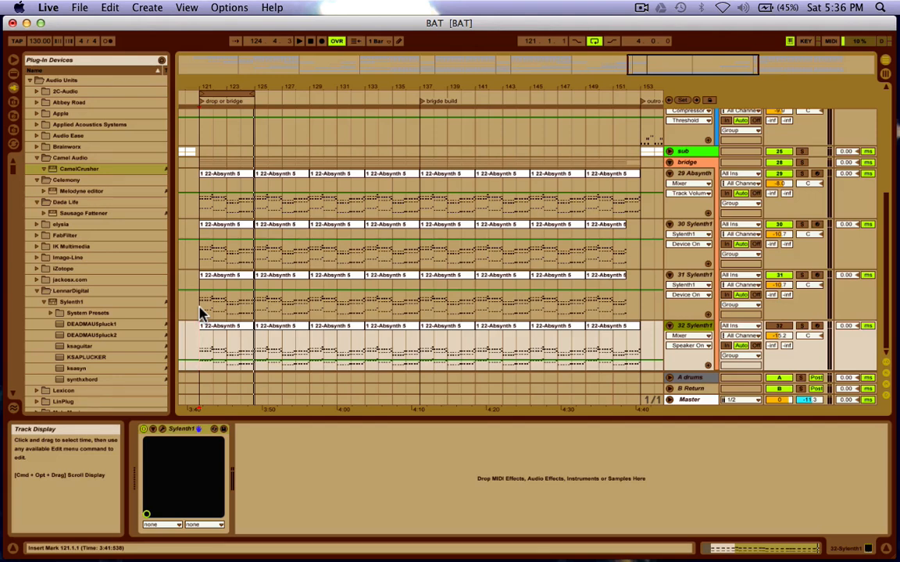
# - Play the bridge loop while switching track 32 Sylenth1 off and on to compare the layered sound, leaving the track active
pyautogui.click(779, 325)
pyautogui.click(779, 326)
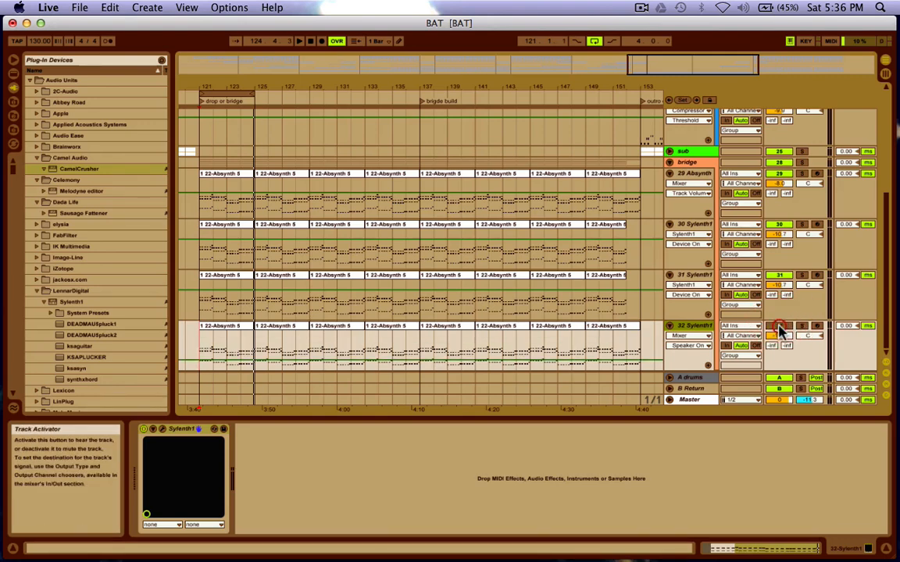
pyautogui.click(779, 325)
pyautogui.click(779, 325)
pyautogui.press('space')
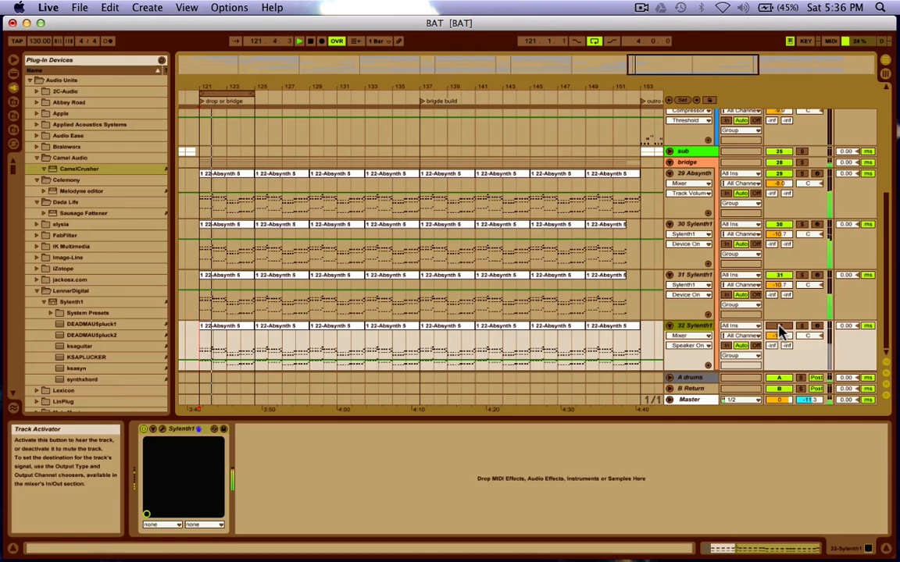
pyautogui.click(780, 325)
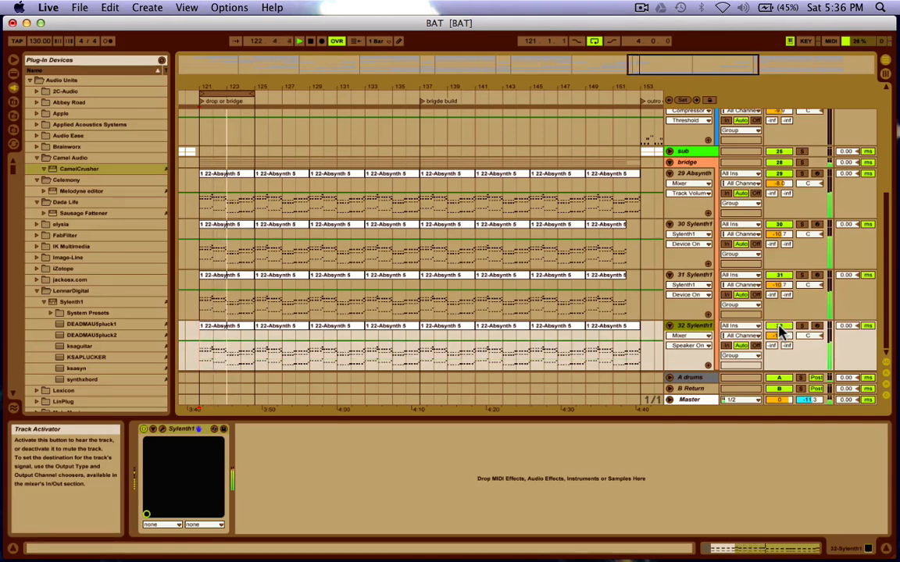
pyautogui.click(780, 326)
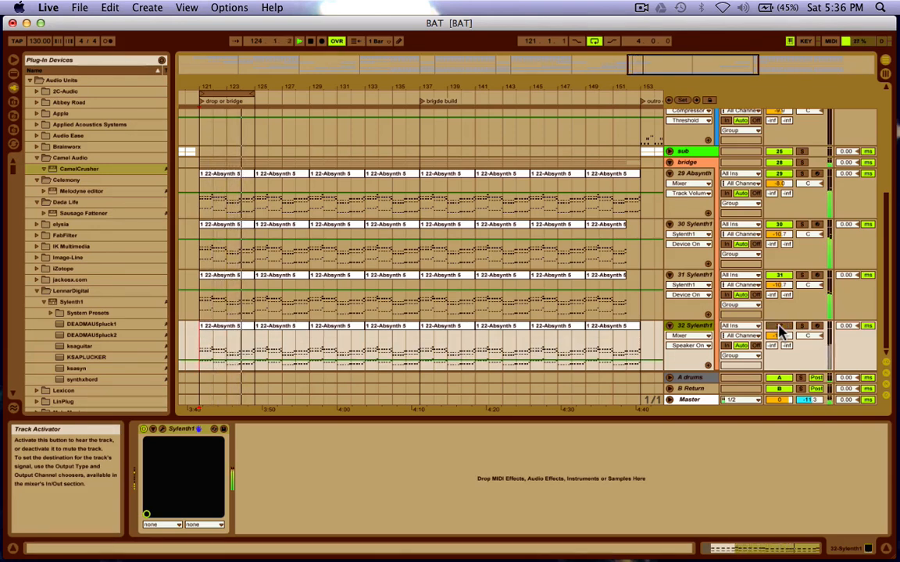
pyautogui.click(780, 326)
pyautogui.click(779, 326)
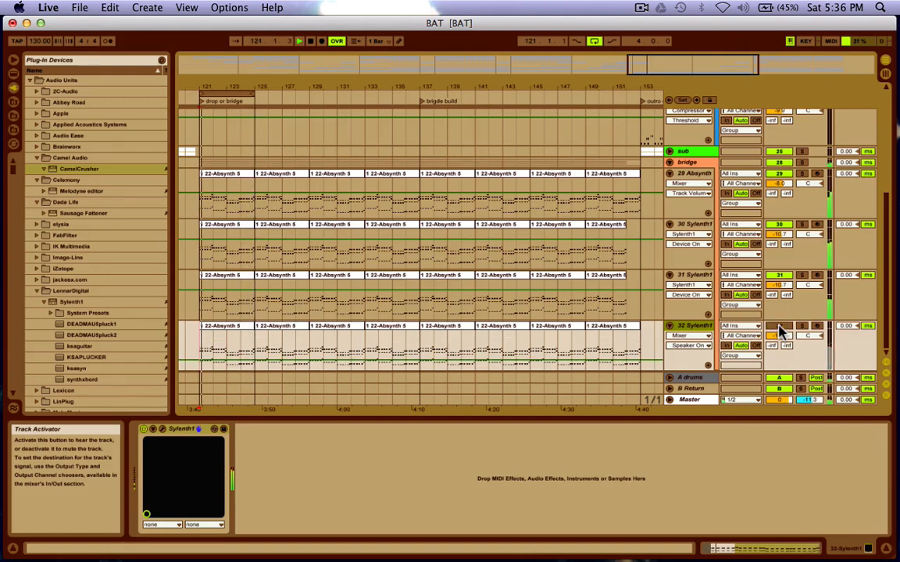
pyautogui.press('space')
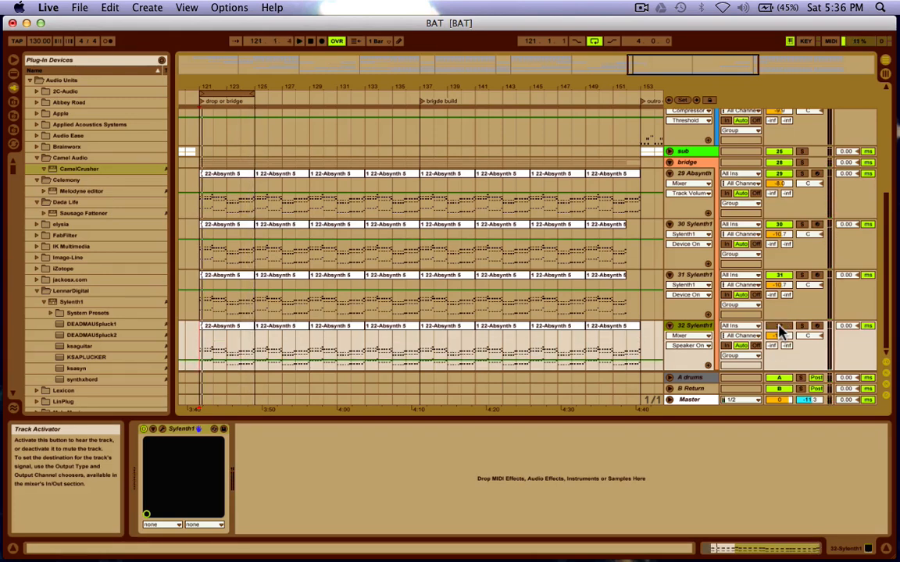
pyautogui.press('space')
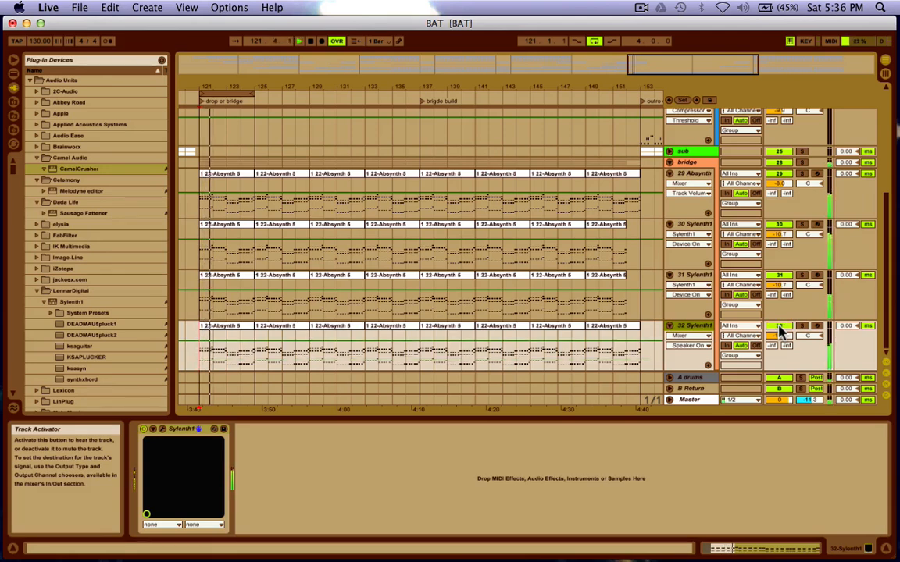
pyautogui.press('space')
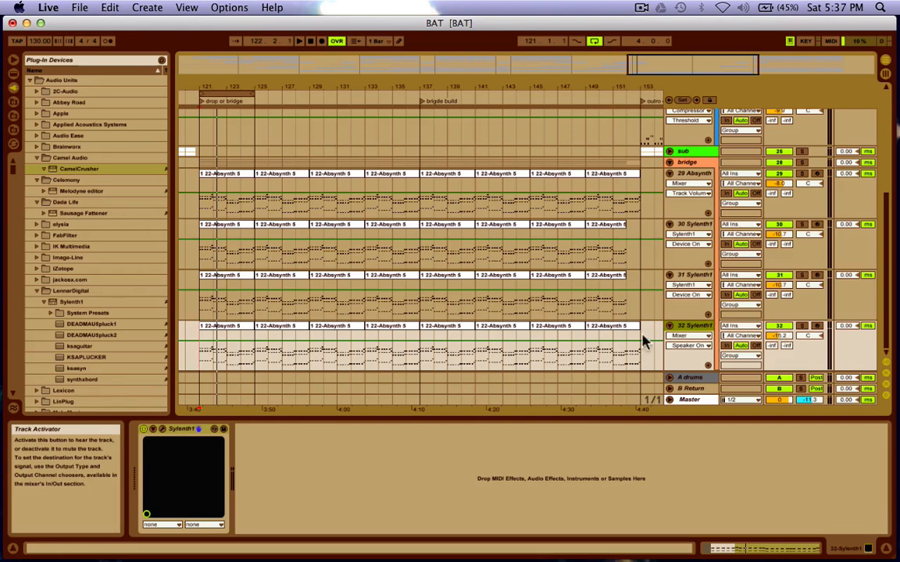
# - Open the Sylenth1 plug-in window of track 32, move it slightly up, and view its preset commands without choosing any
pyautogui.click(696, 328)
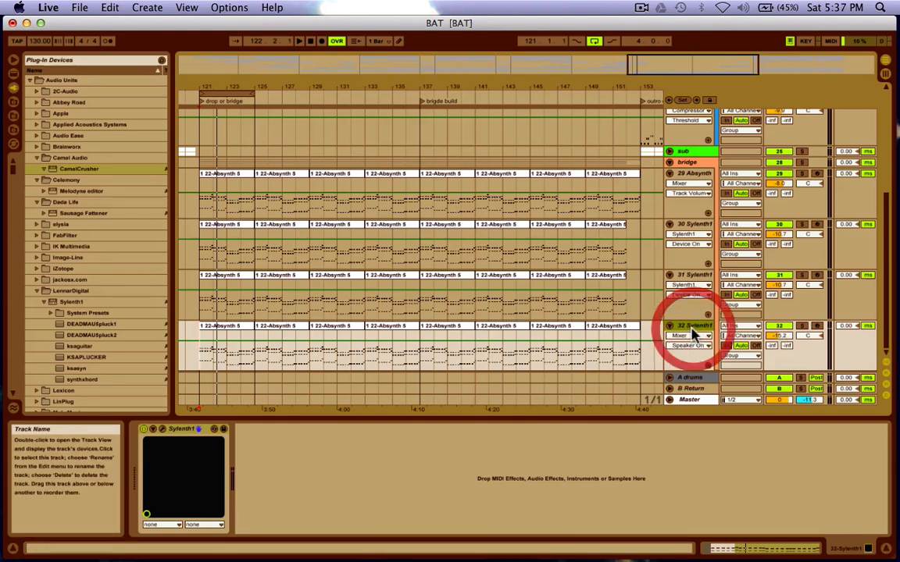
pyautogui.click(161, 431)
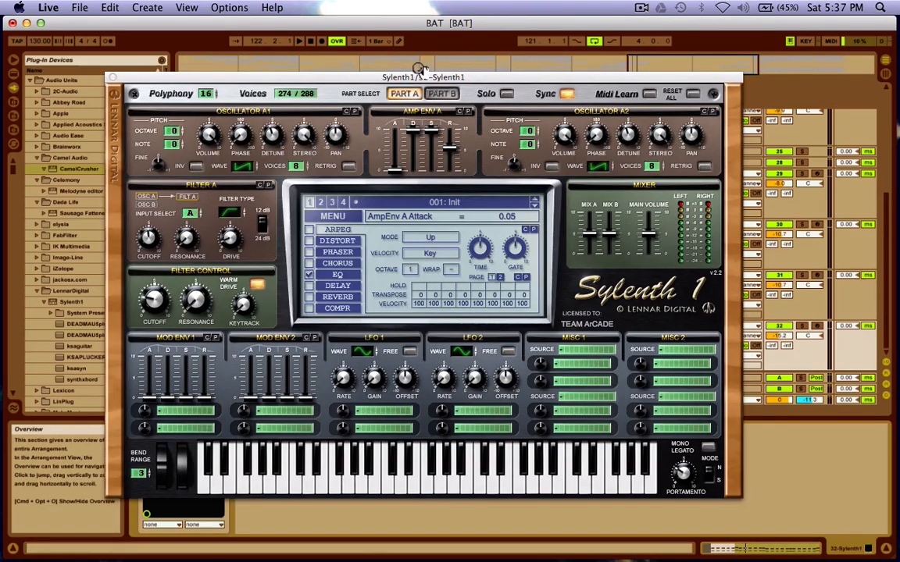
pyautogui.moveTo(373, 76); pyautogui.dragTo(382, 61)
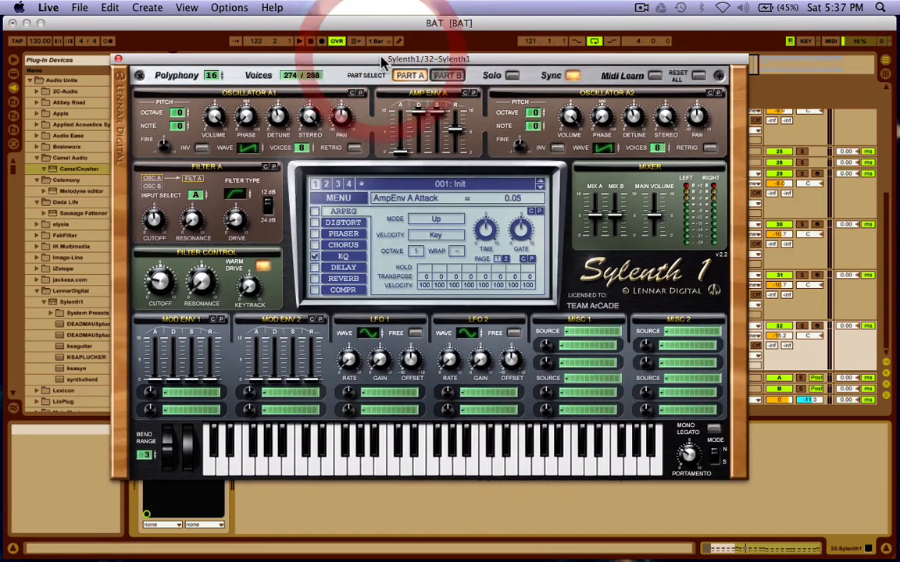
pyautogui.click(340, 199)
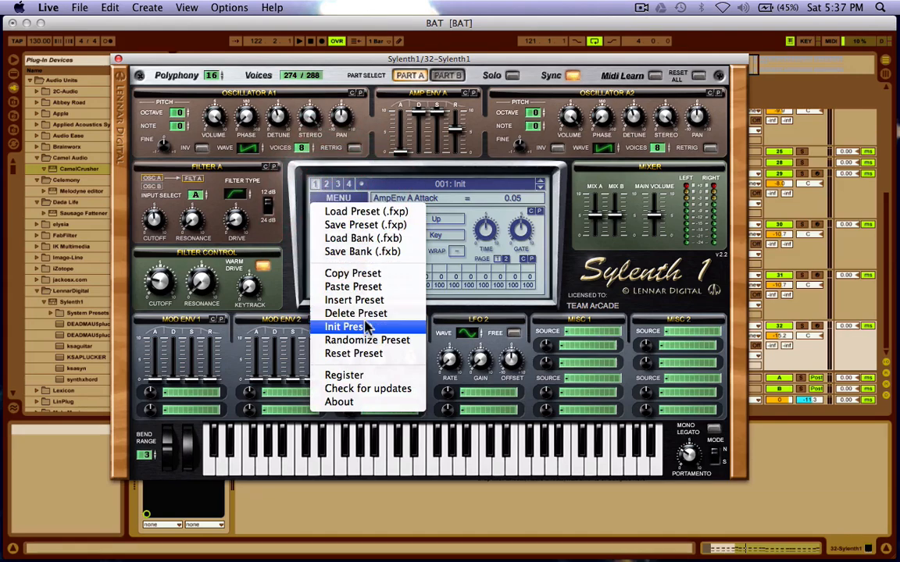
pyautogui.click(185, 70)
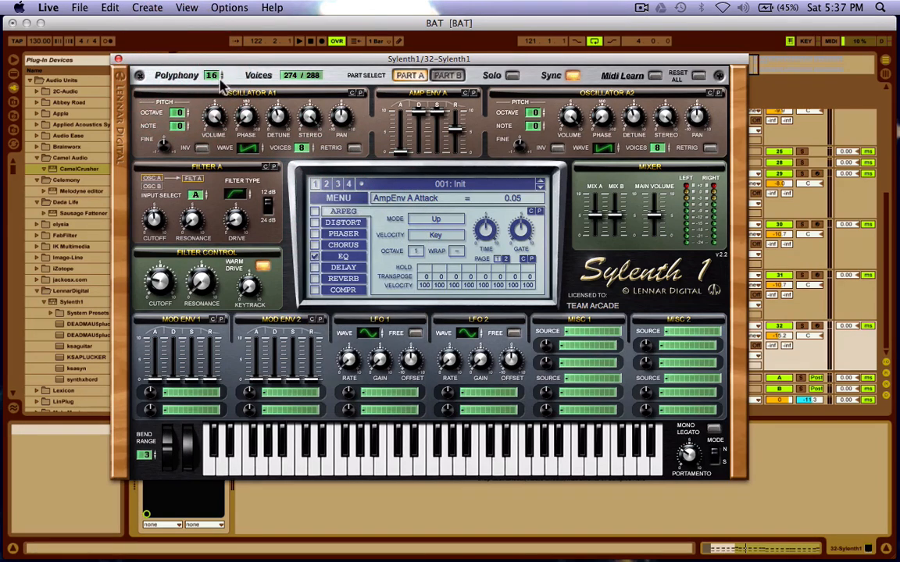
# - Check the polyphony and the wave and detune settings of oscillators A1 and A2
pyautogui.moveTo(214, 74); pyautogui.dragTo(222, 2)
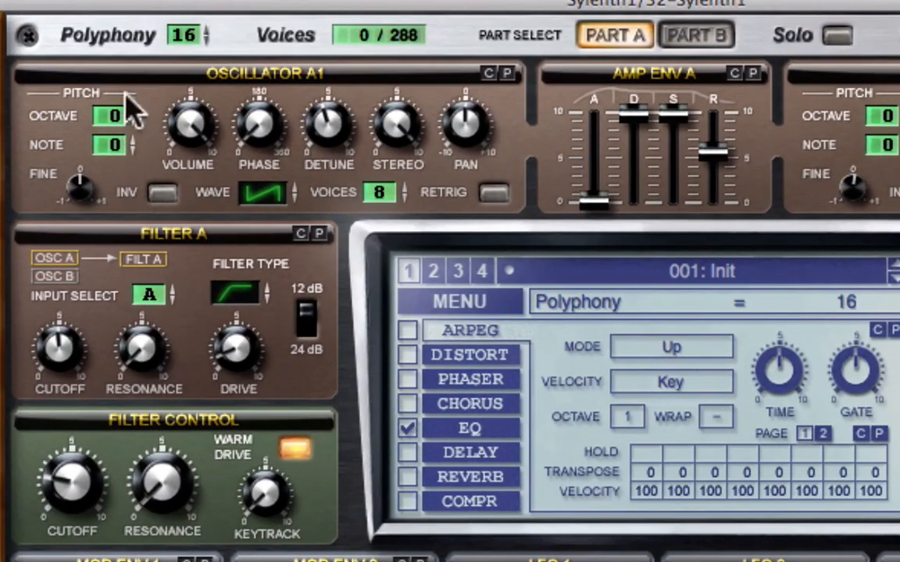
pyautogui.click(268, 196)
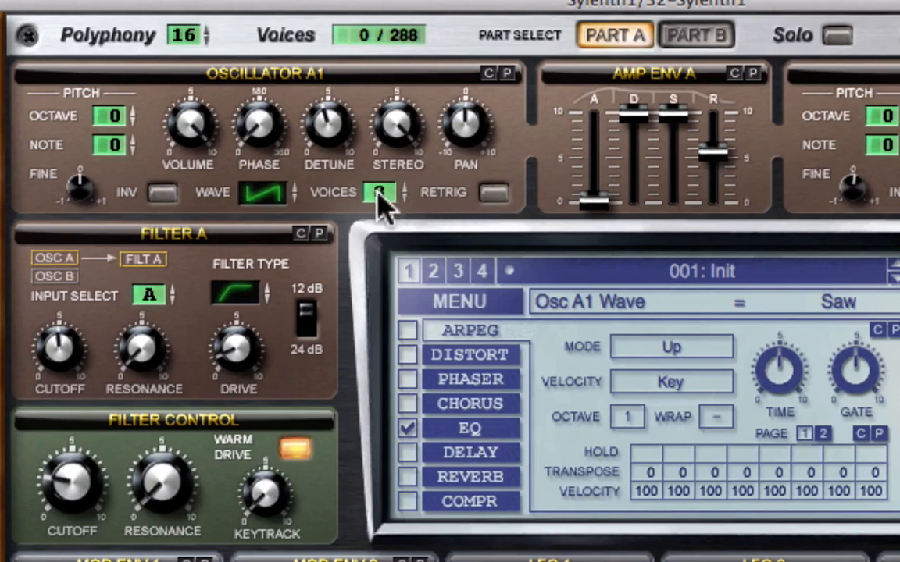
pyautogui.click(332, 139)
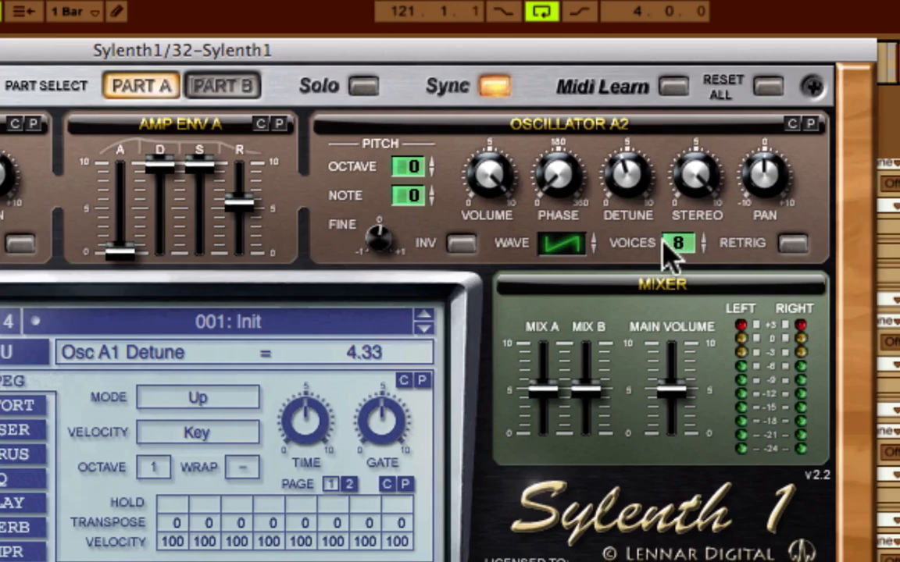
pyautogui.click(567, 242)
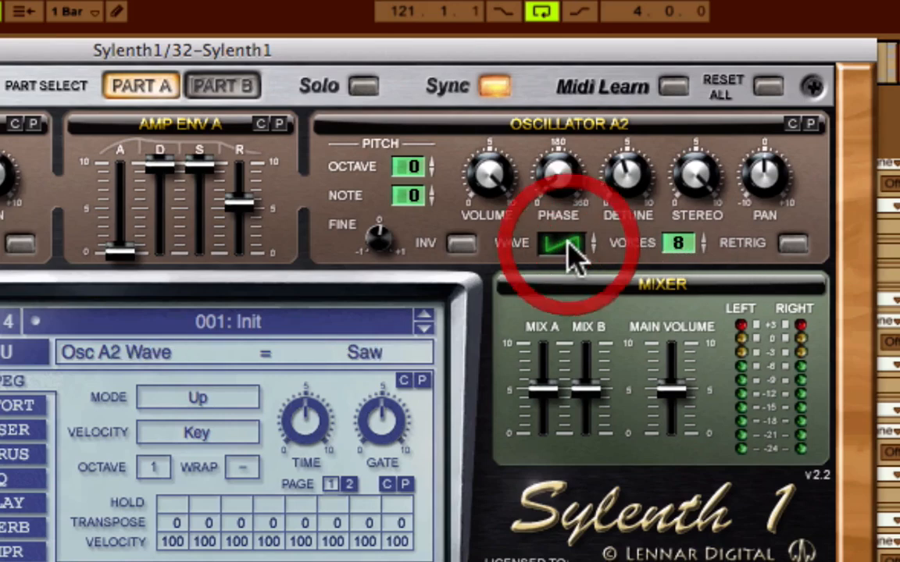
pyautogui.click(630, 176)
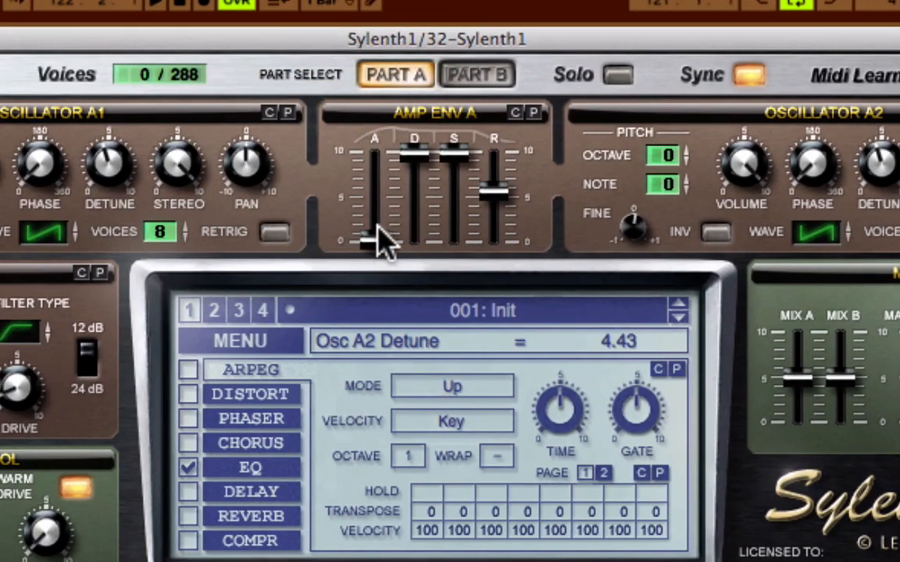
# - Check the attack, decay, sustain and release values of Amp Envelope A
pyautogui.click(372, 237)
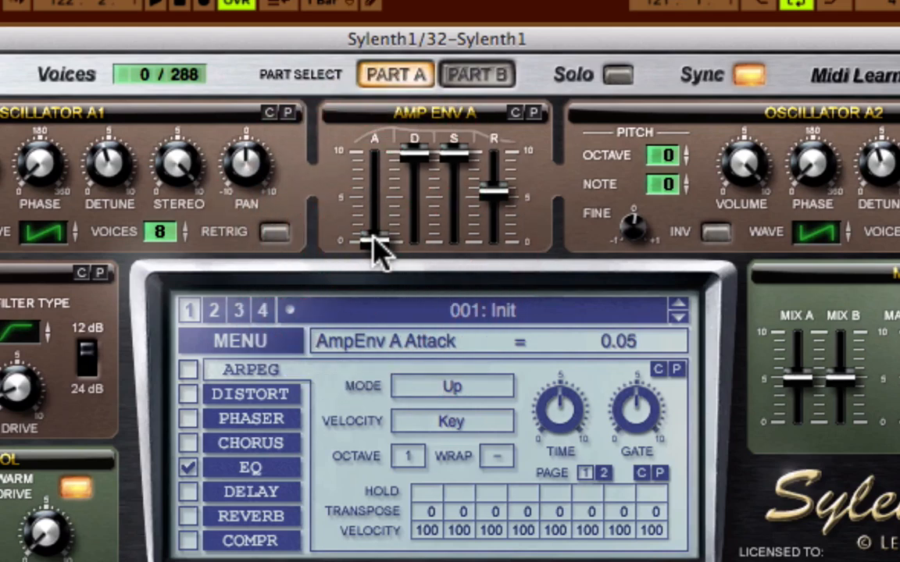
pyautogui.click(452, 155)
pyautogui.click(424, 154)
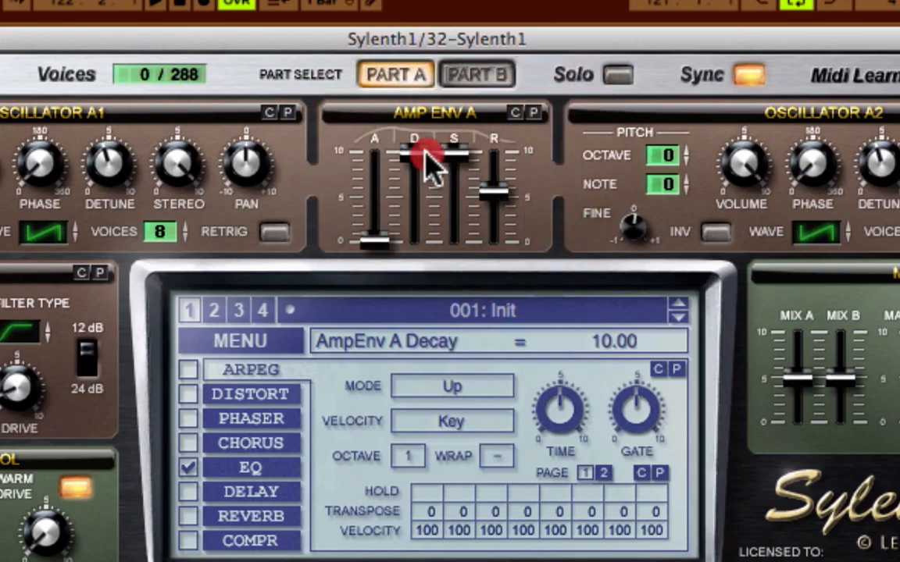
pyautogui.click(498, 192)
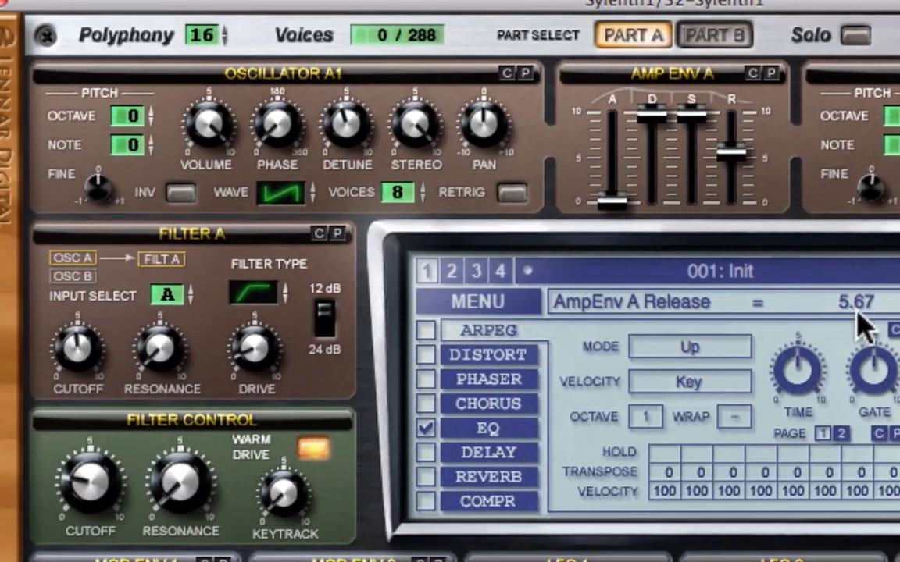
# - Check Filter A's type and switch its slope between 24 dB and 12 dB, ending on 12 dB
pyautogui.click(221, 259)
pyautogui.click(266, 303)
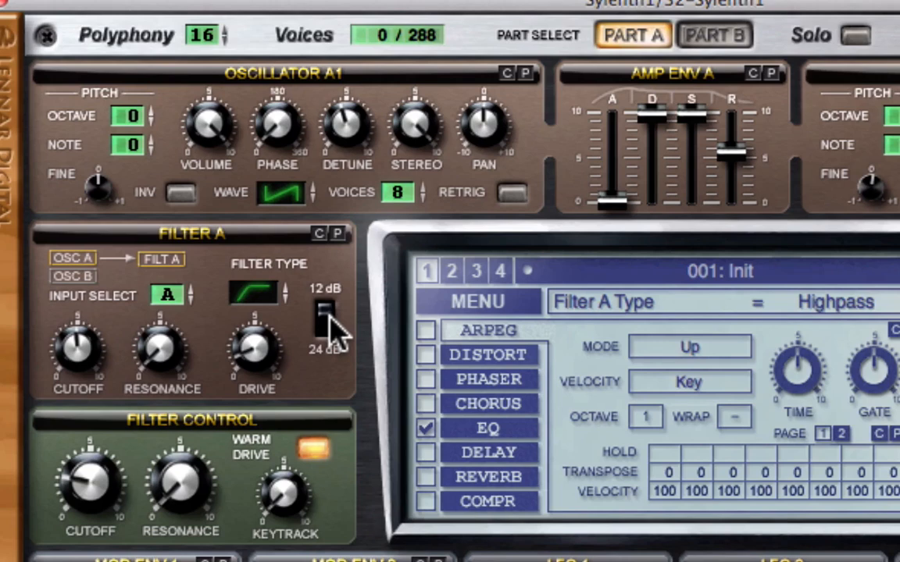
pyautogui.click(327, 318)
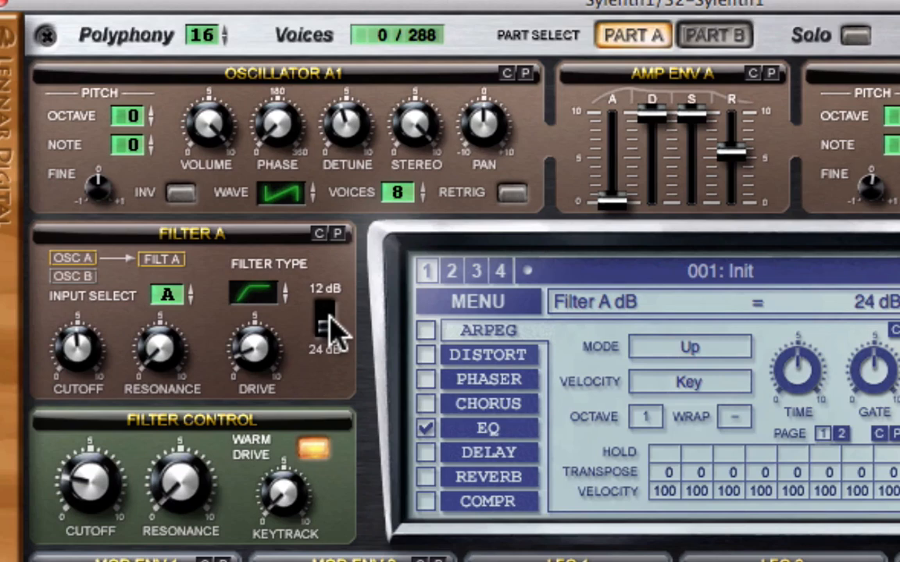
pyautogui.click(326, 321)
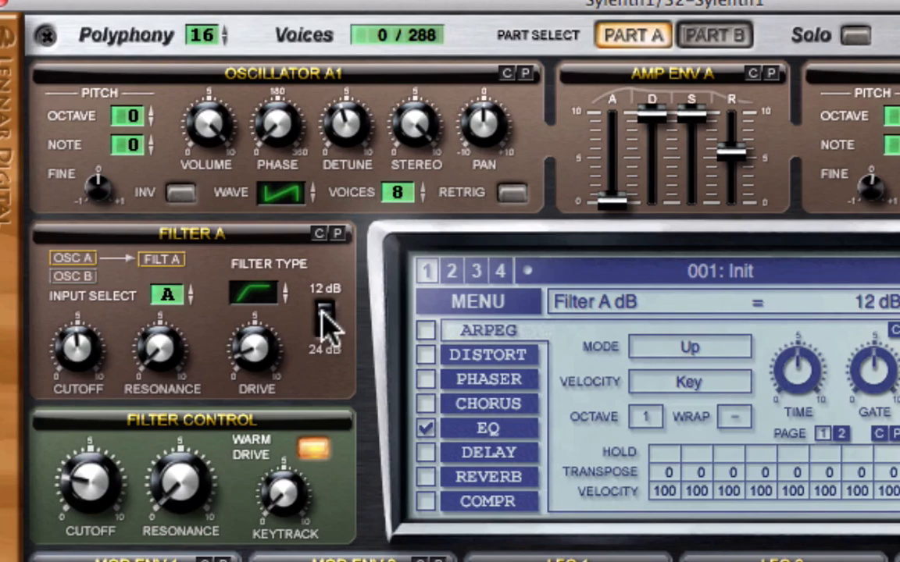
pyautogui.moveTo(326, 320); pyautogui.dragTo(326, 342)
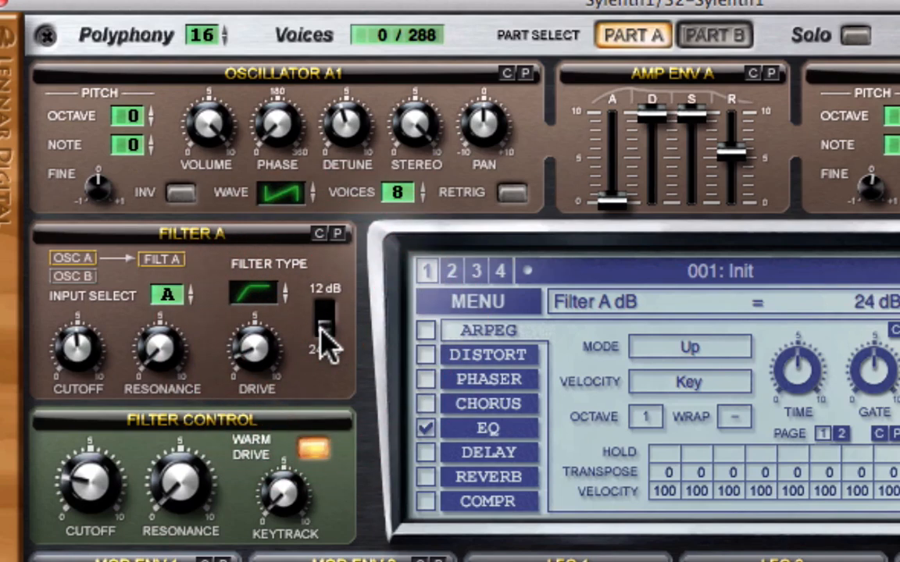
pyautogui.click(324, 334)
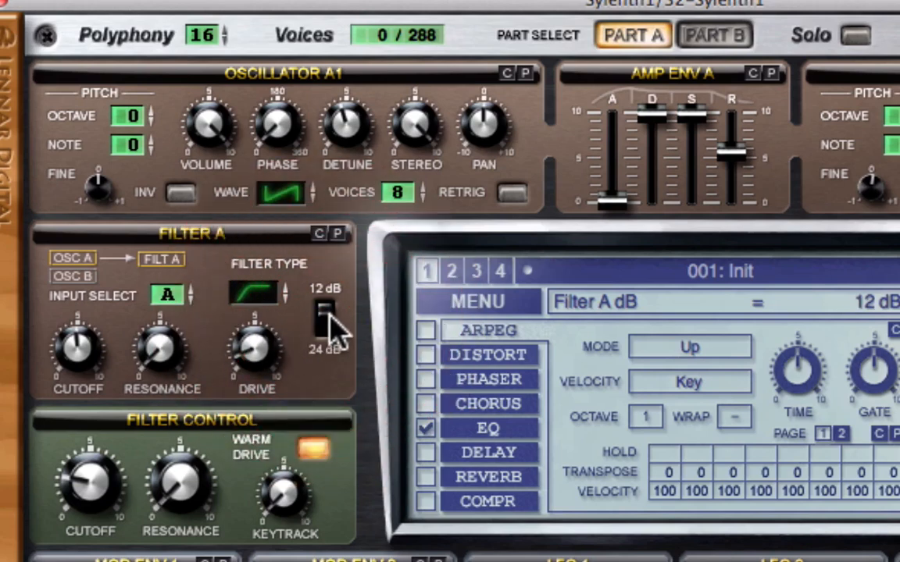
# - Check Filter A's drive, resonance and cutoff values and the cutoff and resonance of the Filter Control section
pyautogui.click(261, 356)
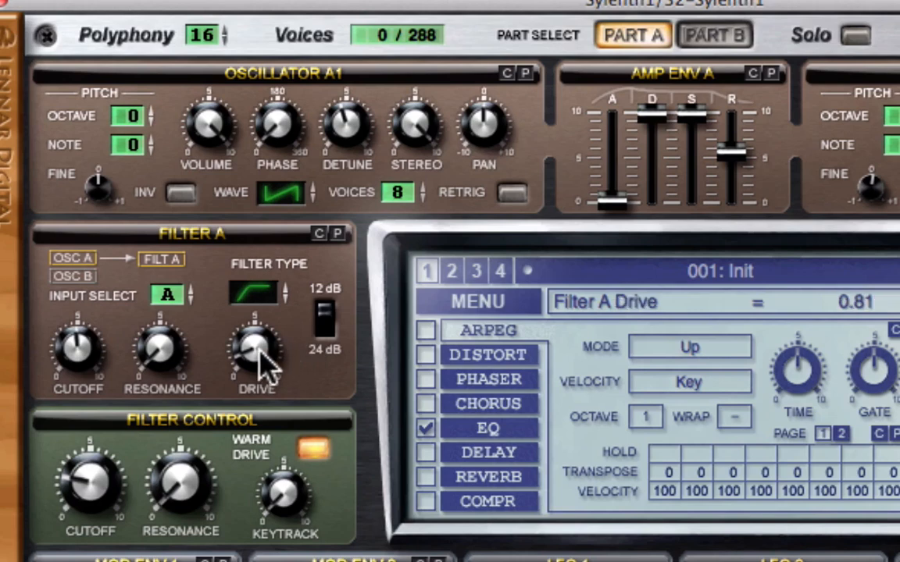
pyautogui.click(164, 350)
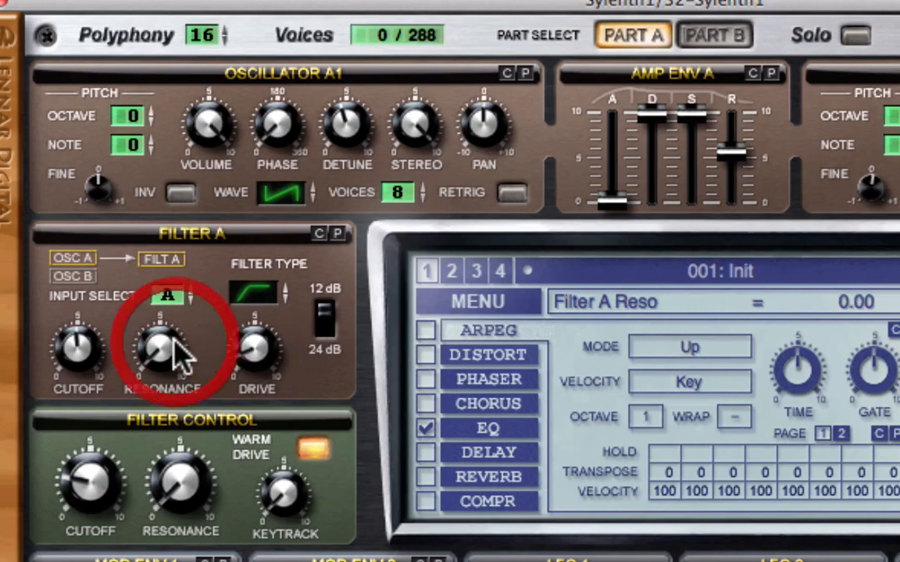
pyautogui.click(81, 345)
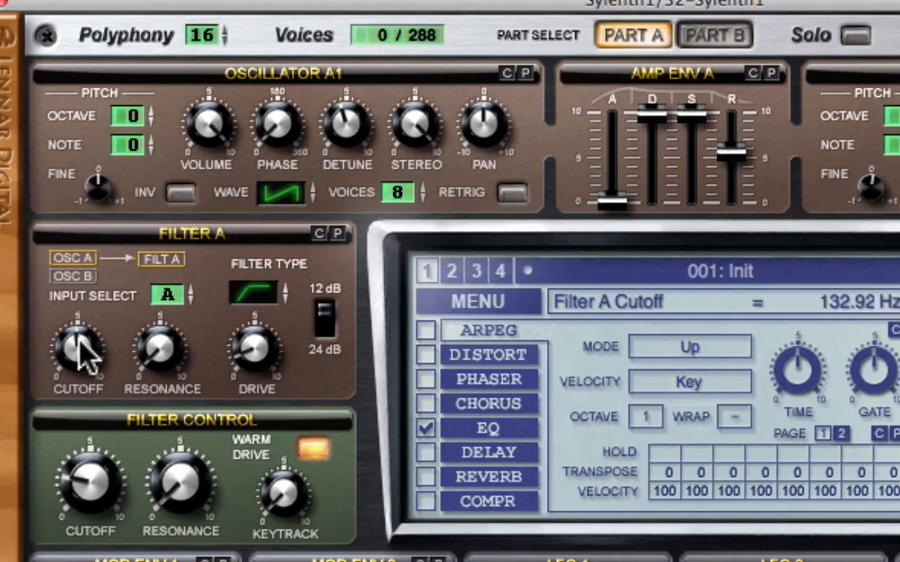
pyautogui.click(90, 480)
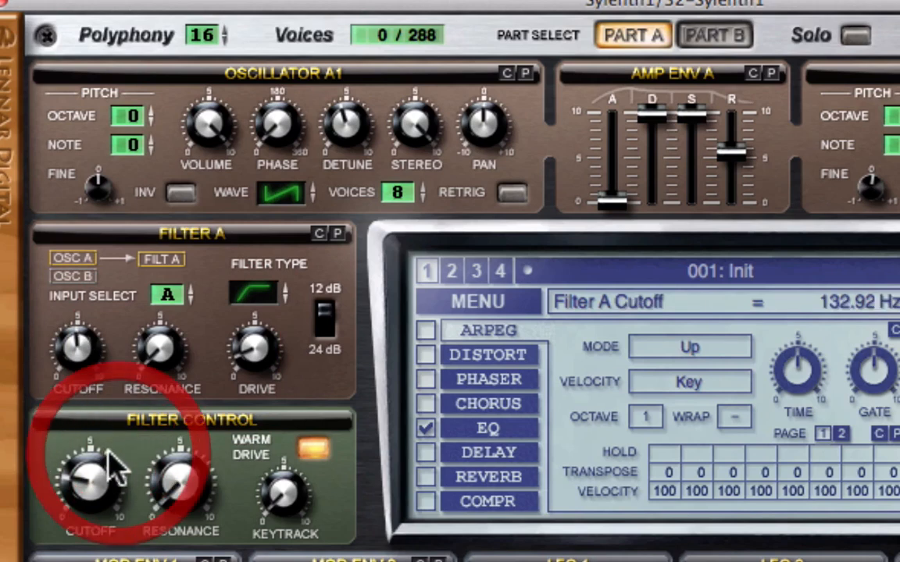
pyautogui.click(90, 481)
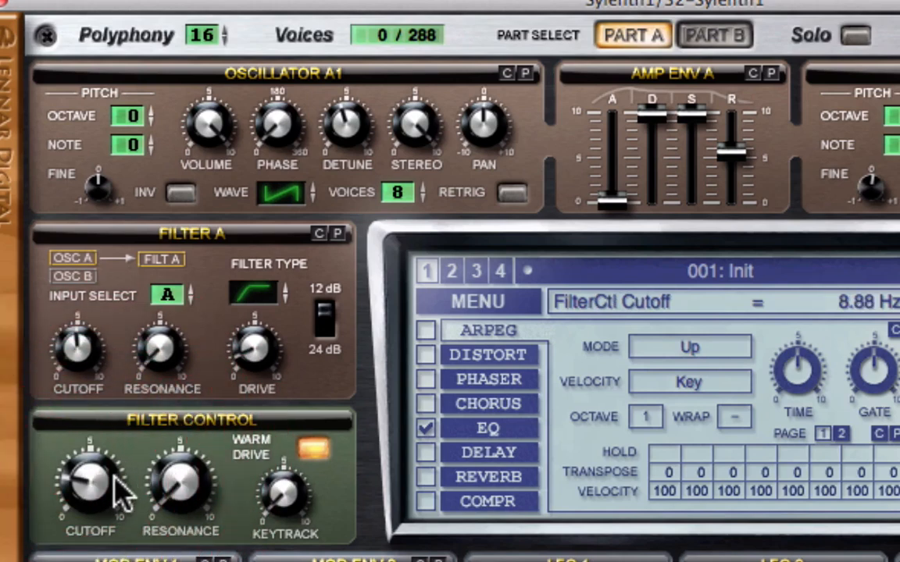
pyautogui.click(175, 480)
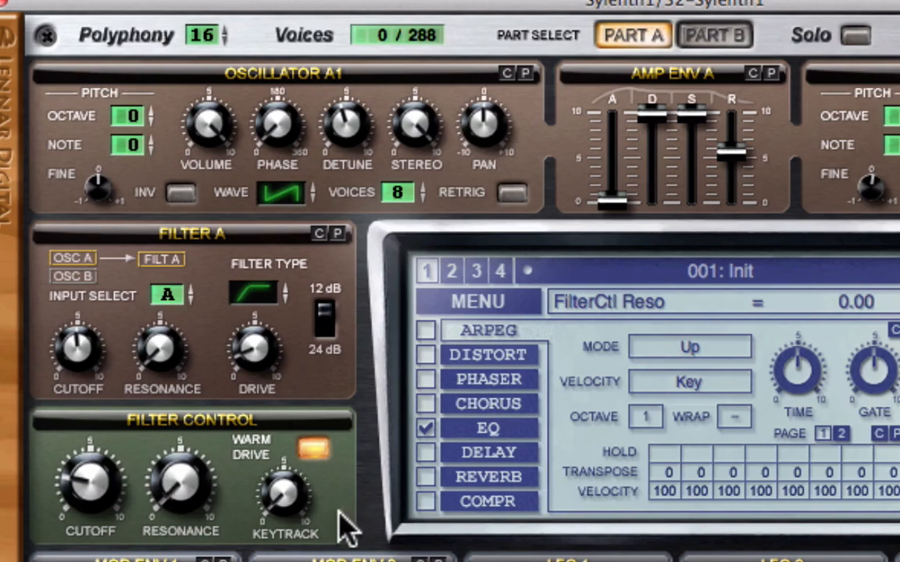
# - Check the keytrack value in the Filter Control section and switch the synth display to Part B
pyautogui.click(287, 494)
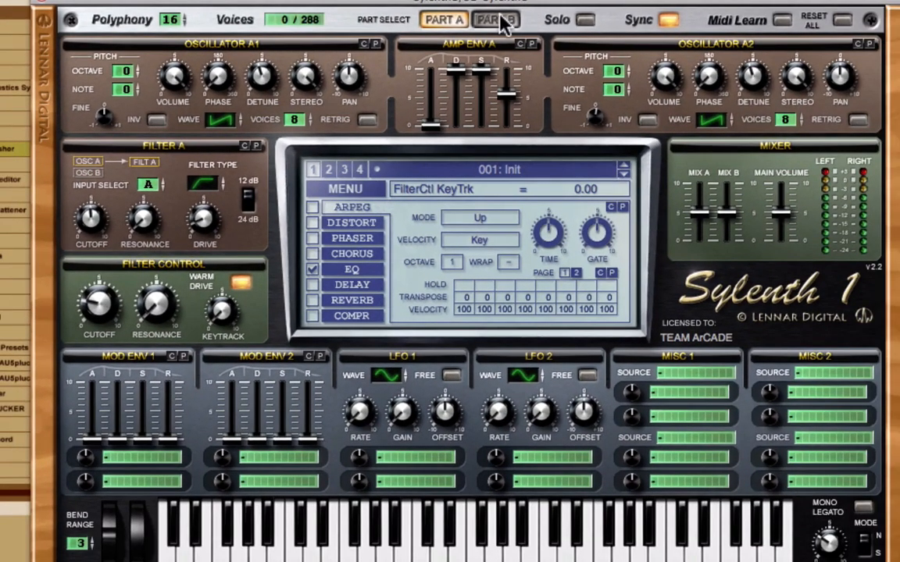
pyautogui.click(499, 20)
pyautogui.click(443, 19)
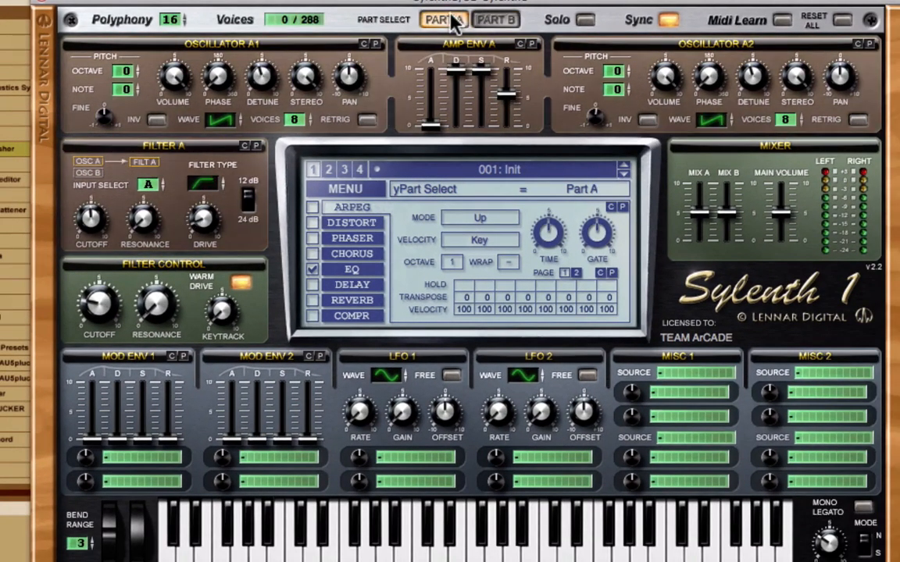
pyautogui.click(492, 19)
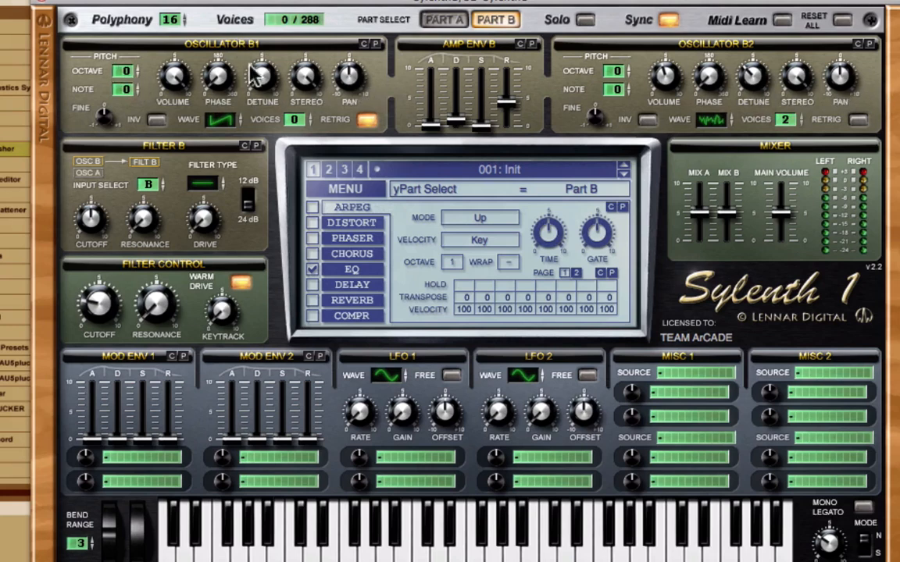
# - Raise Oscillator B1's voices to 2 as a demonstration and return them to 0
pyautogui.click(299, 122)
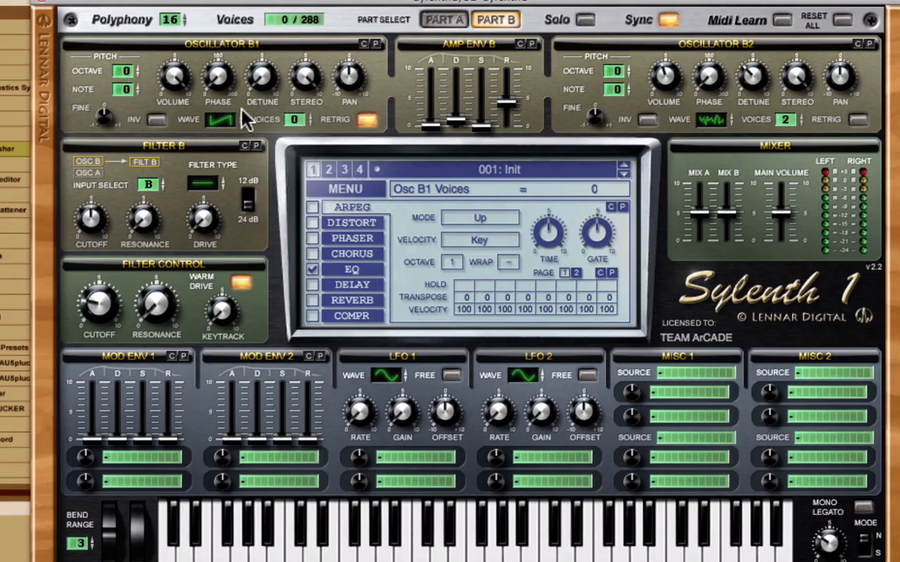
pyautogui.moveTo(295, 120); pyautogui.dragTo(296, 86)
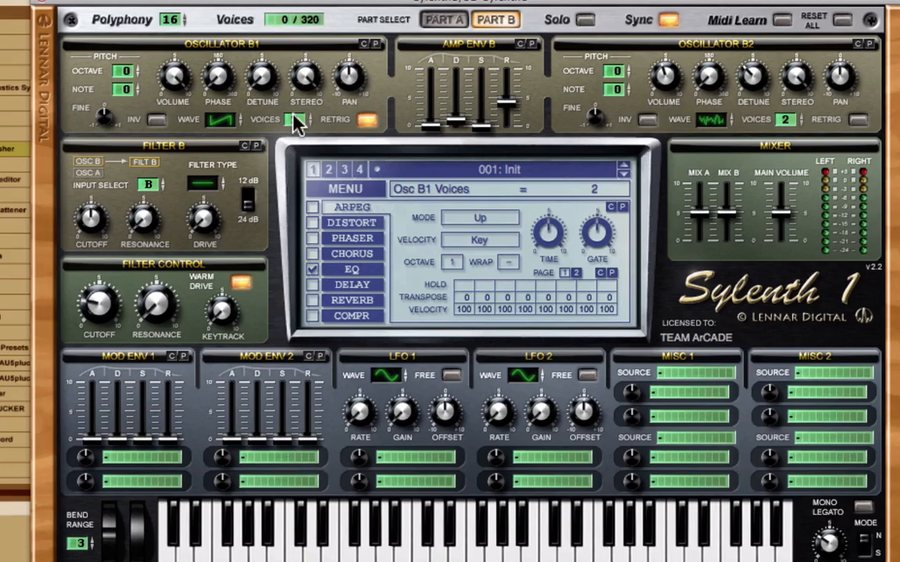
pyautogui.moveTo(296, 125); pyautogui.dragTo(297, 418)
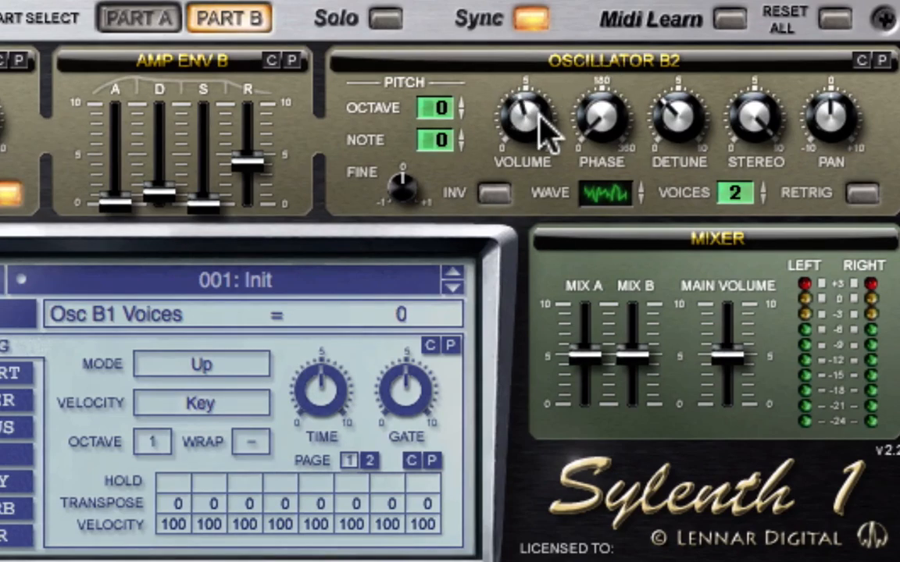
# - Check the wave, volume and detune settings of Oscillator B2
pyautogui.click(612, 195)
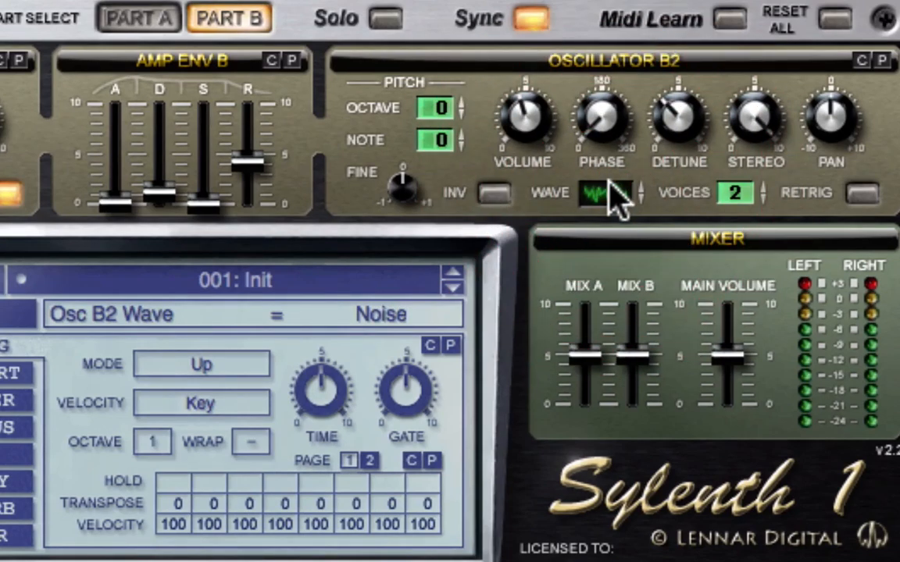
pyautogui.moveTo(609, 183); pyautogui.dragTo(625, 213)
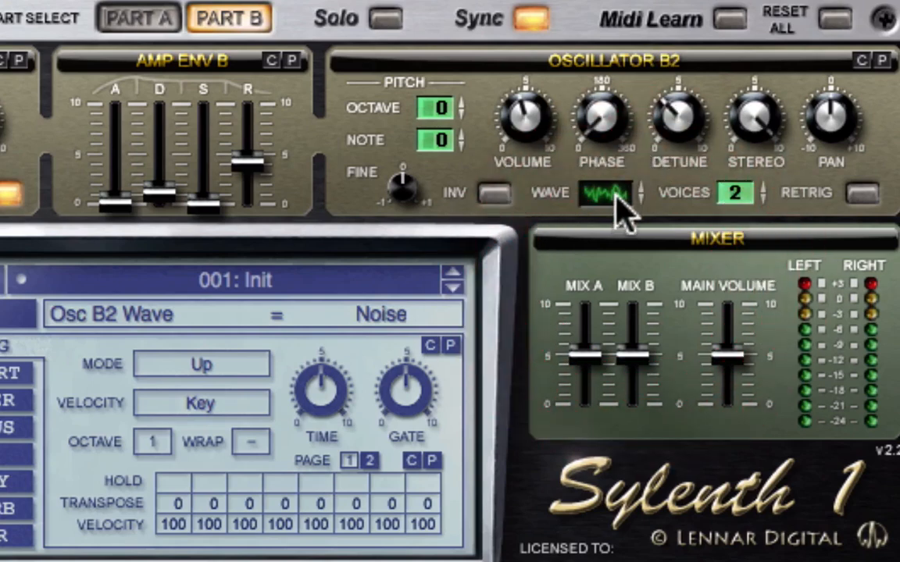
pyautogui.click(534, 122)
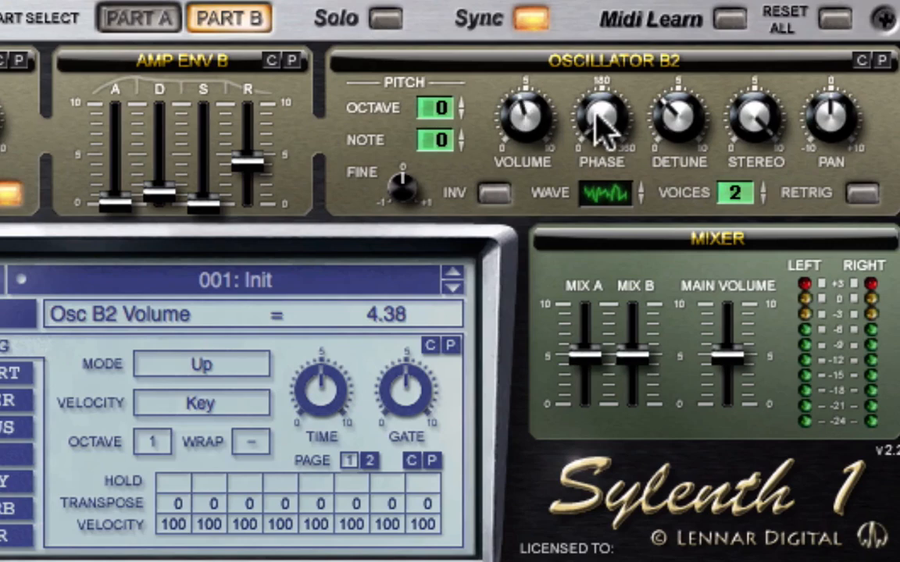
pyautogui.click(688, 110)
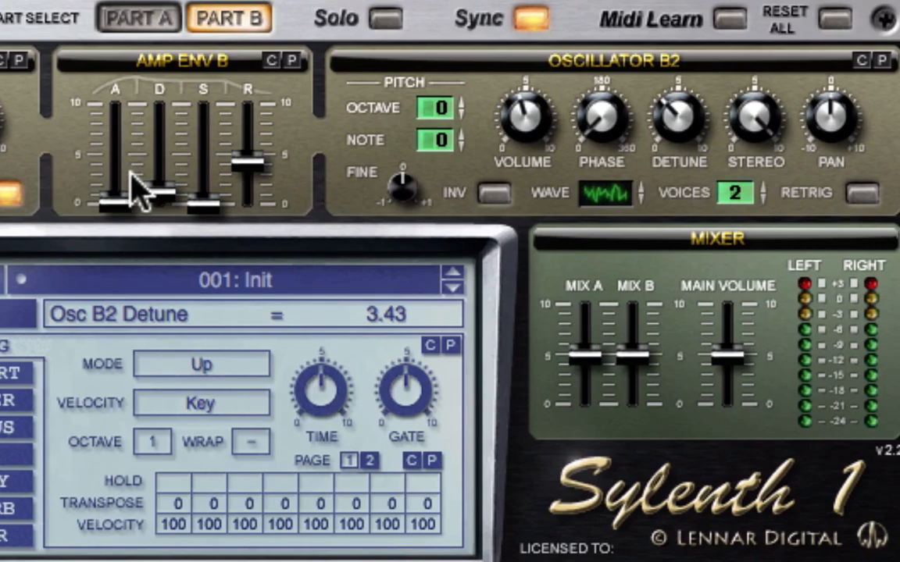
# - Check the attack, decay, sustain and release values of Amp Envelope B
pyautogui.click(109, 204)
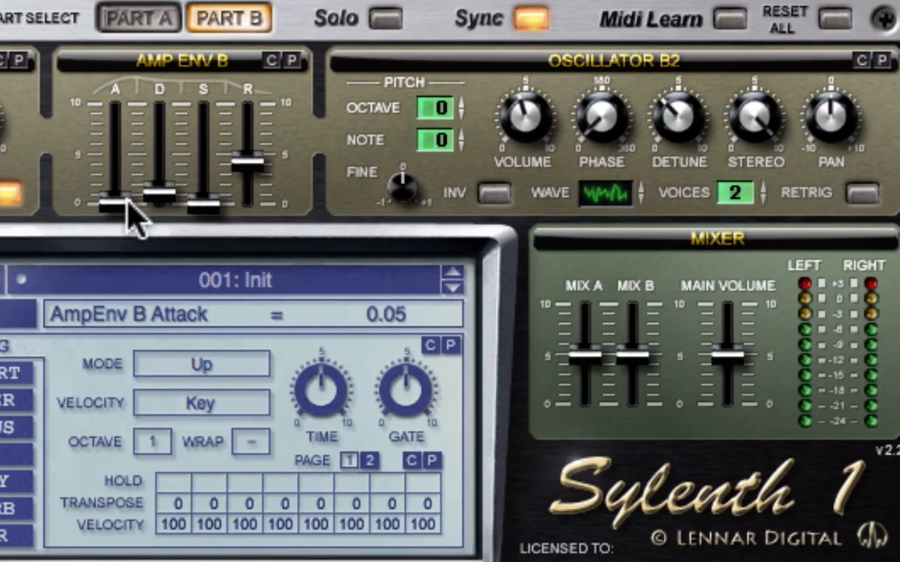
pyautogui.click(165, 193)
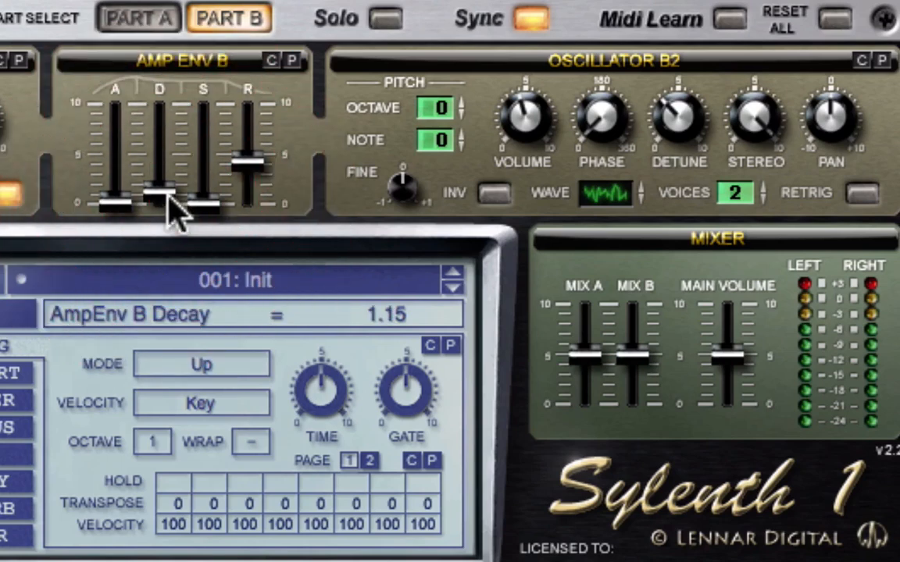
pyautogui.click(207, 205)
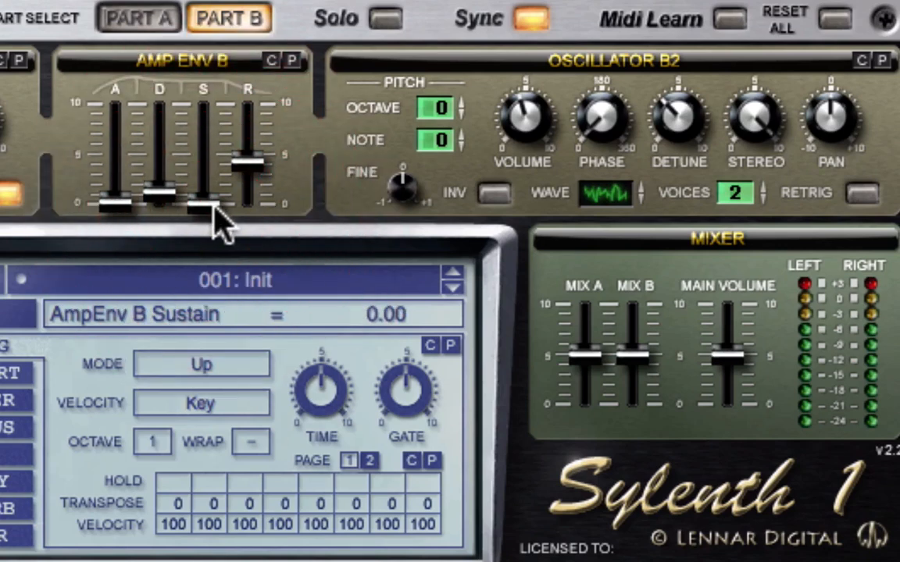
pyautogui.click(251, 164)
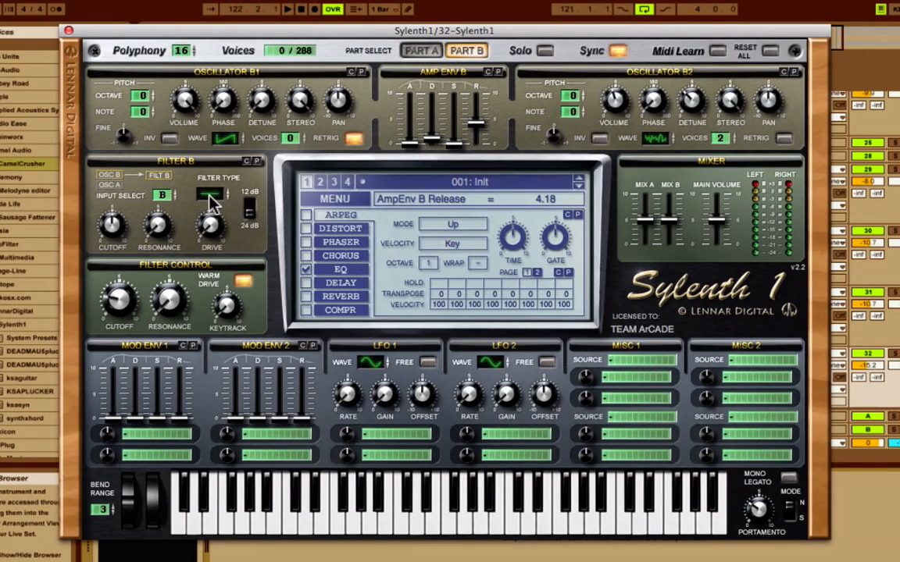
# - Try Filter B as a Highpass with the 12 dB slope and solo track 32 for playback
pyautogui.moveTo(230, 197); pyautogui.dragTo(221, 143)
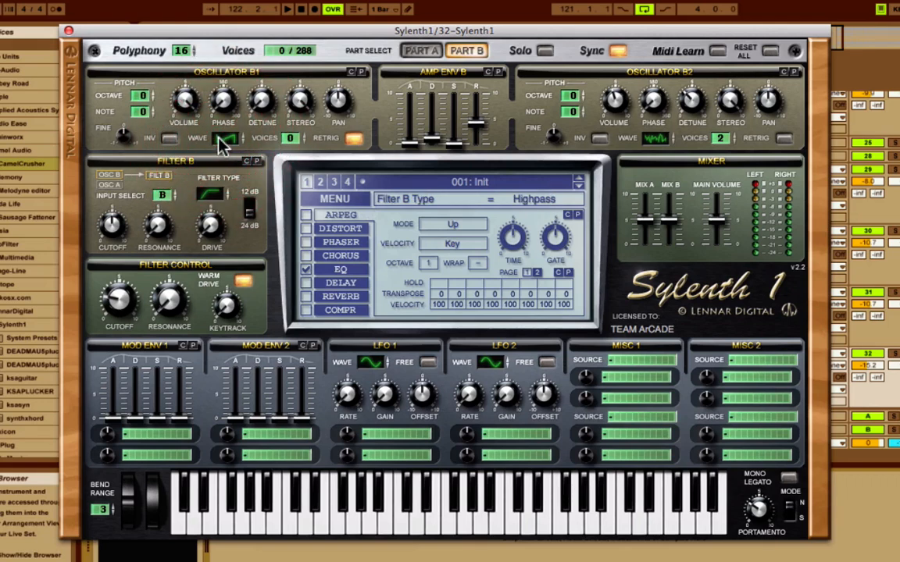
pyautogui.click(249, 205)
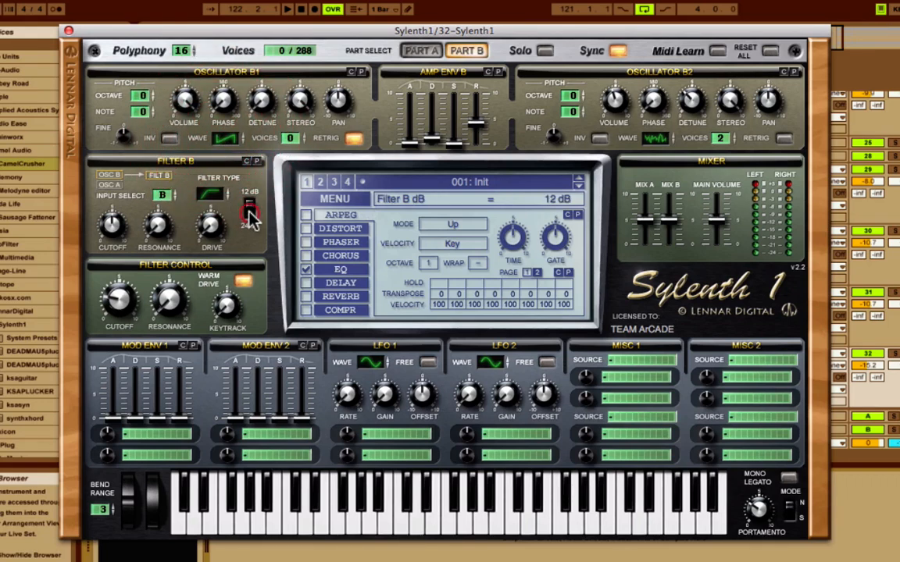
pyautogui.press('space')
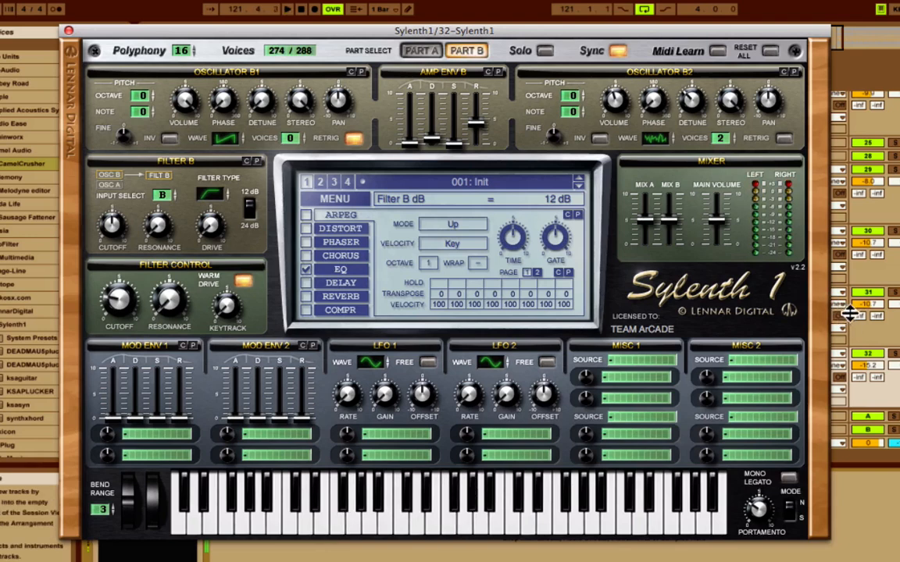
pyautogui.click(895, 358)
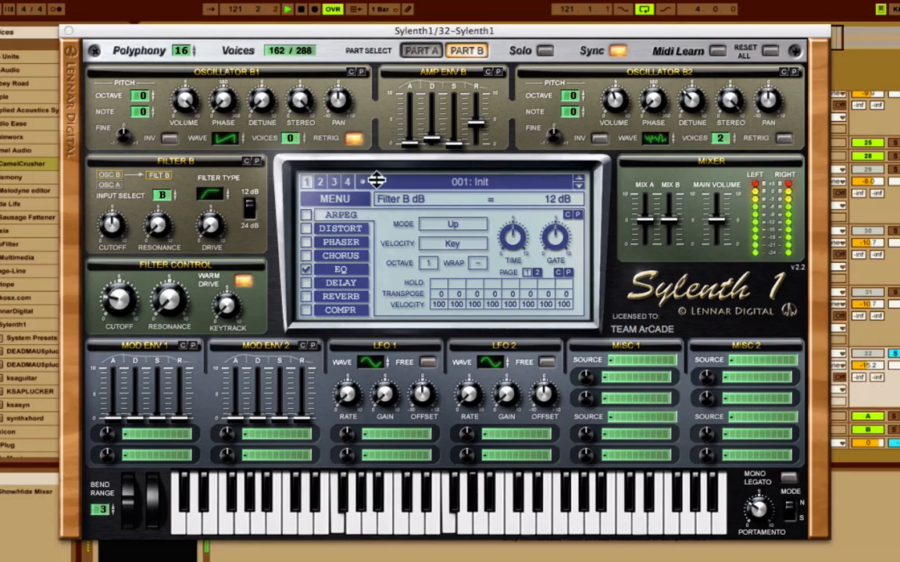
# - Try a Filter B cutoff of 21.89 Hz and a resonance of 4.62 while the loop plays
pyautogui.moveTo(116, 221); pyautogui.dragTo(103, 254)
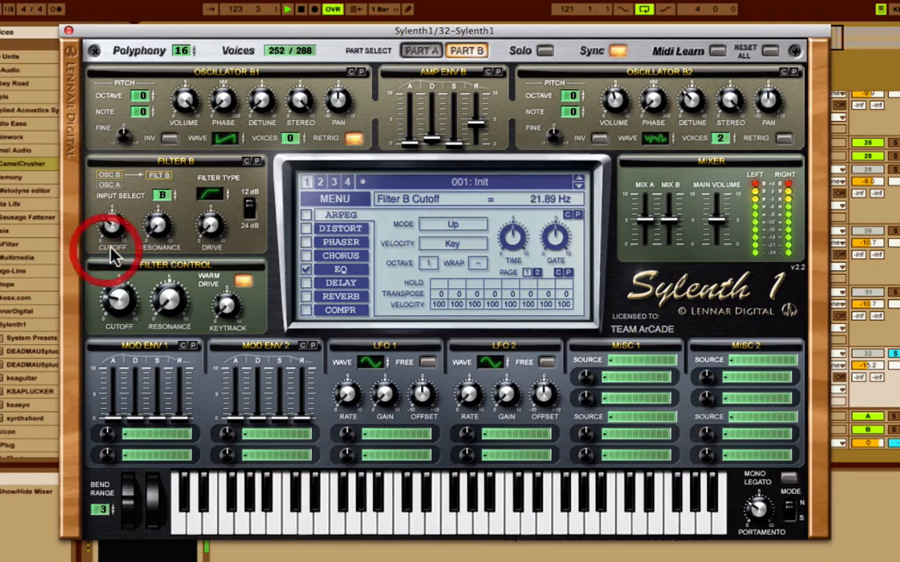
pyautogui.moveTo(158, 225); pyautogui.dragTo(161, 145)
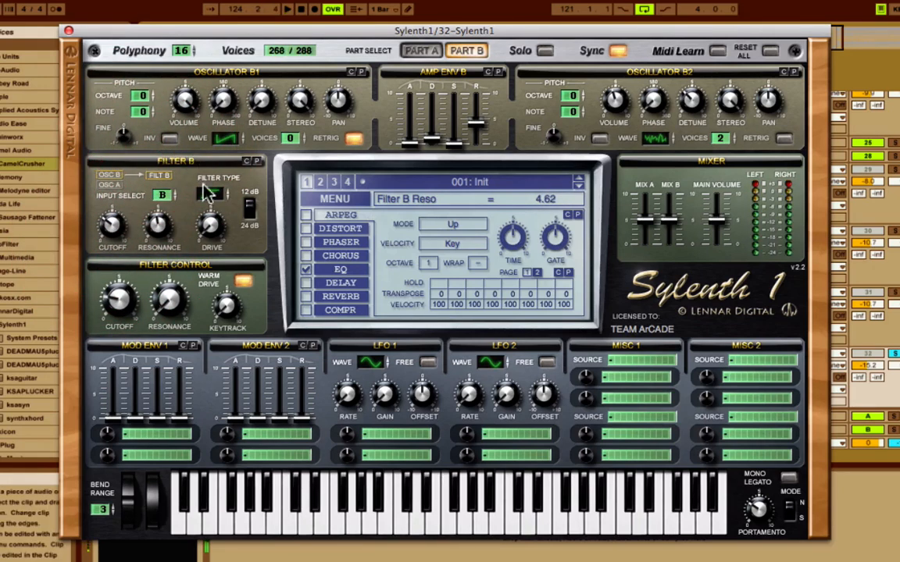
pyautogui.click(209, 193)
pyautogui.moveTo(214, 214); pyautogui.dragTo(212, 239)
pyautogui.press('space')
# - Set Filter B's cutoff to 343.44 Hz and its type to Bypass
pyautogui.moveTo(125, 227); pyautogui.dragTo(121, 178)
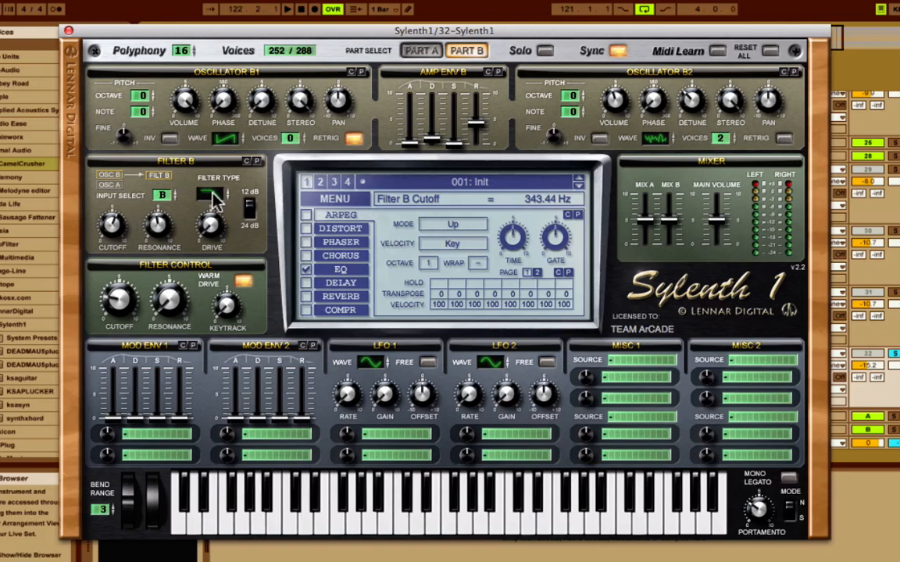
pyautogui.moveTo(209, 196); pyautogui.dragTo(210, 255)
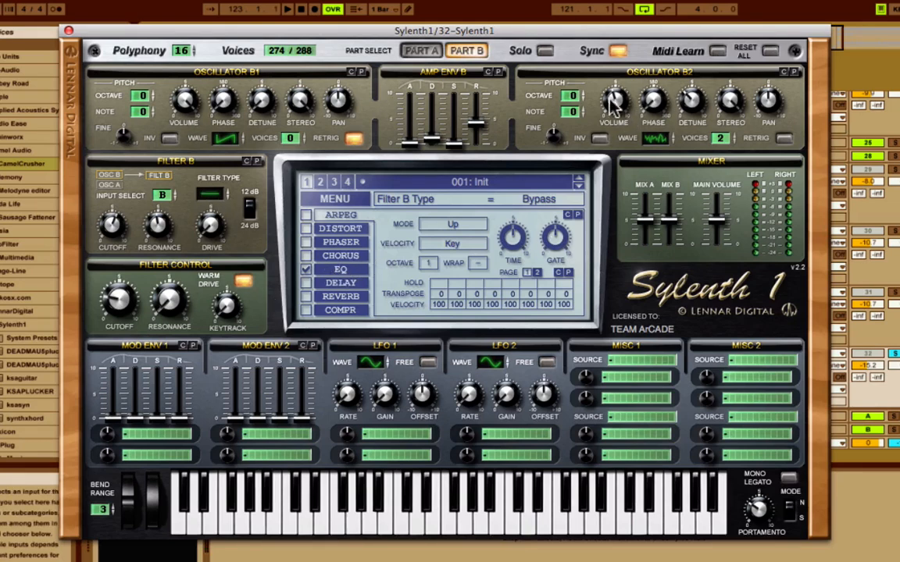
# - Open the EQ effect and check its bass, bass frequency, treble and treble frequency values
pyautogui.click(338, 268)
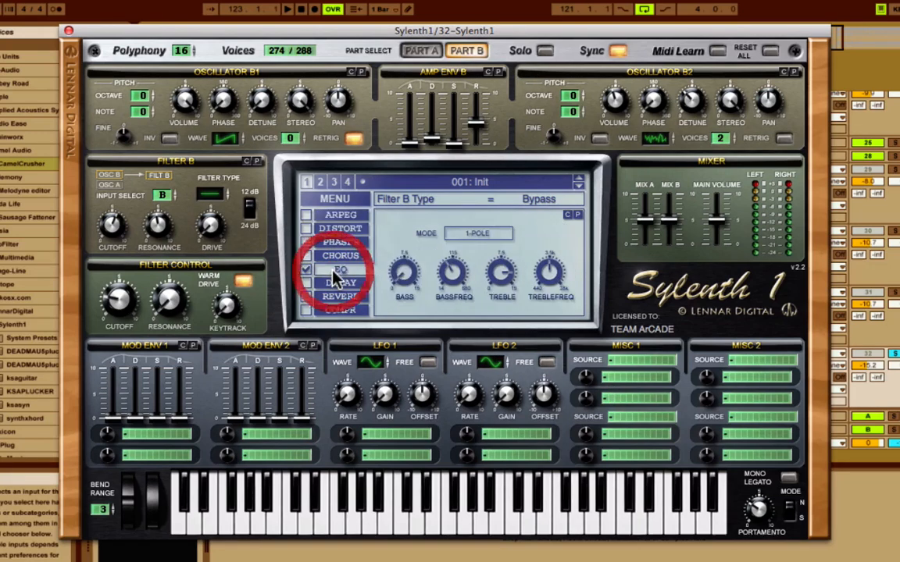
pyautogui.click(411, 267)
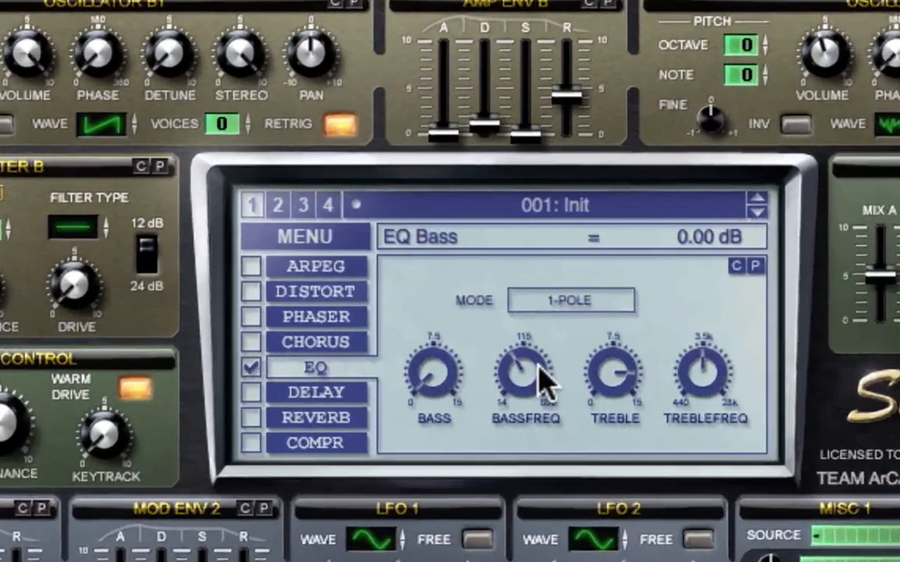
pyautogui.click(464, 276)
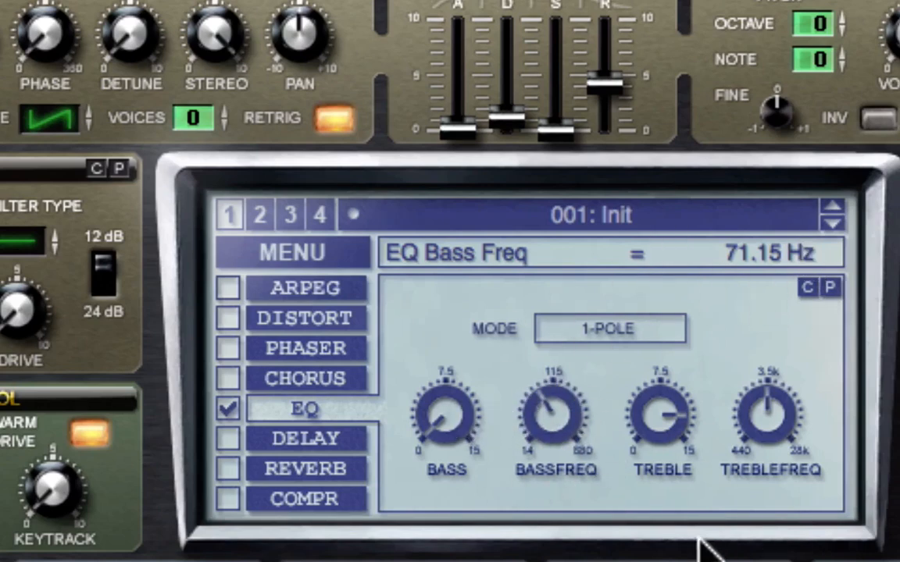
pyautogui.click(678, 436)
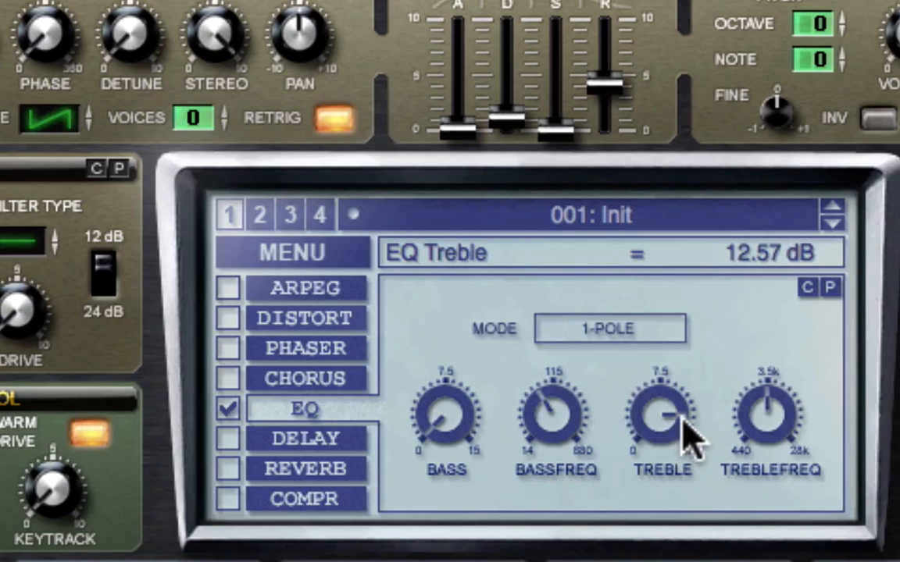
pyautogui.click(777, 410)
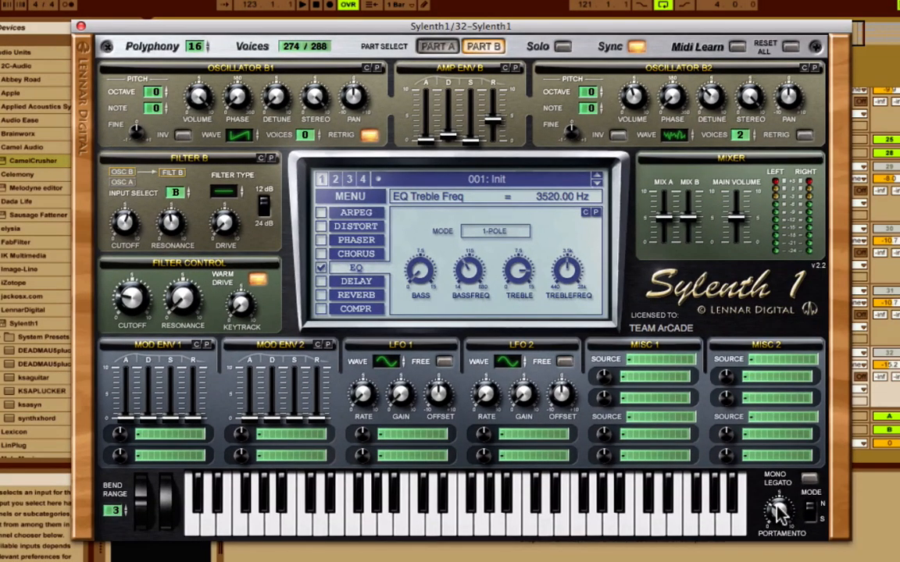
# - Check the portamento time and close the Sylenth1 window of track 32
pyautogui.click(778, 511)
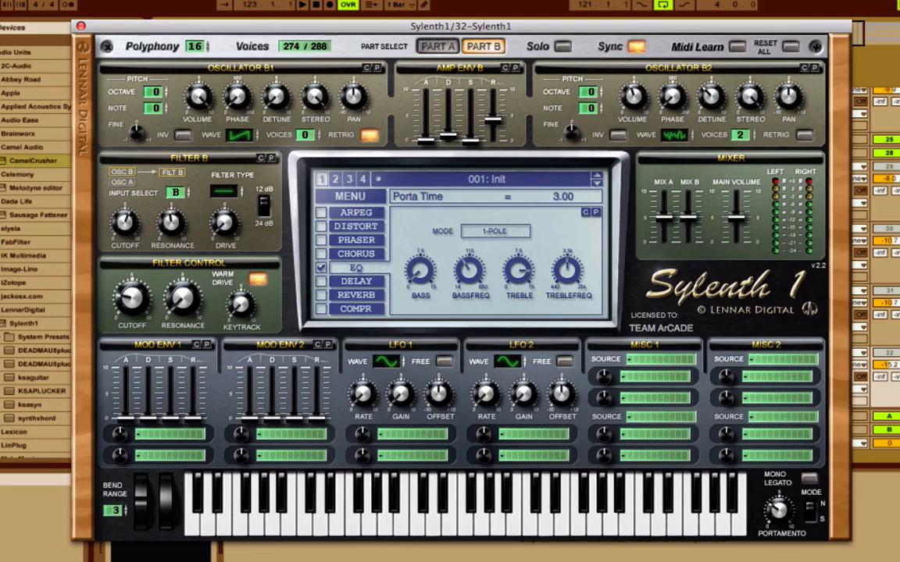
pyautogui.click(81, 26)
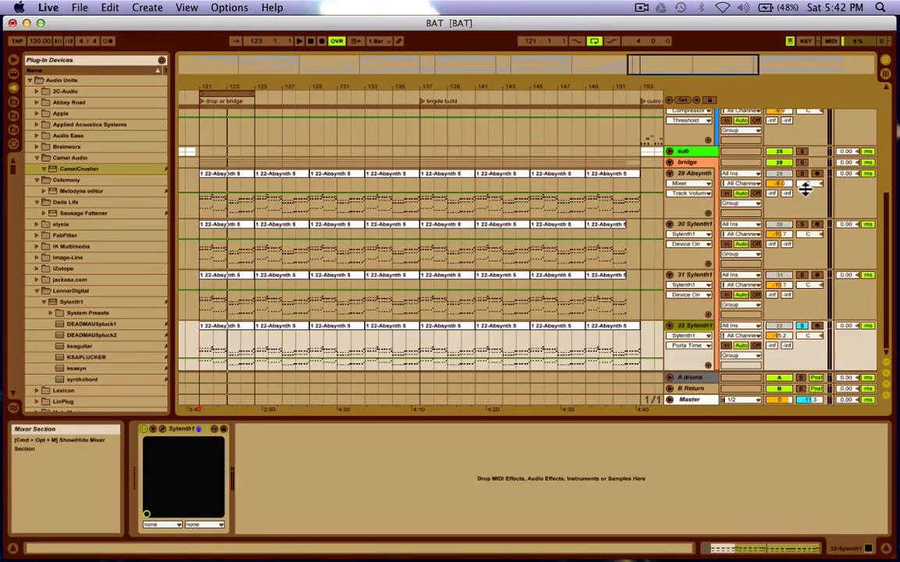
# - Play the bridge loop while soloing tracks 30, 31 and 29 in turn to hear each layer
pyautogui.click(802, 224)
pyautogui.press('space')
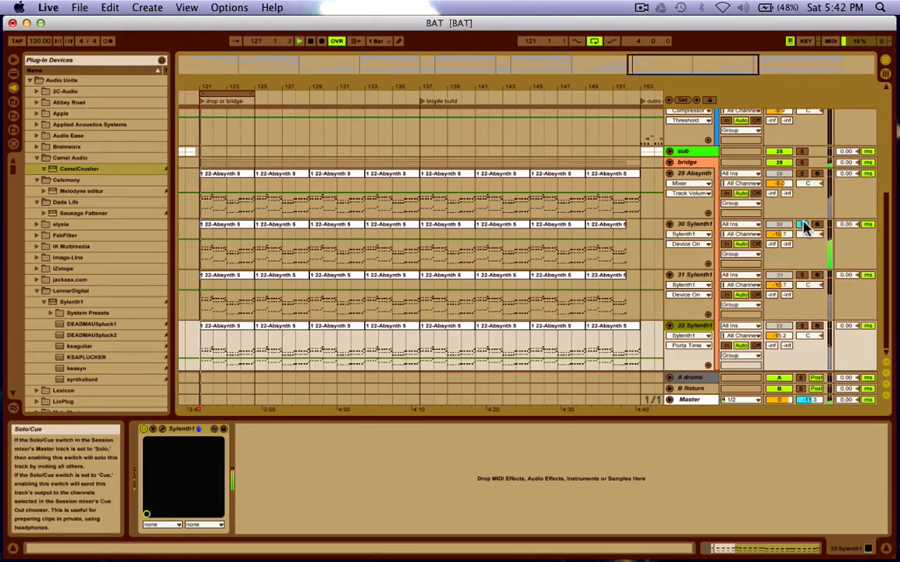
pyautogui.click(802, 275)
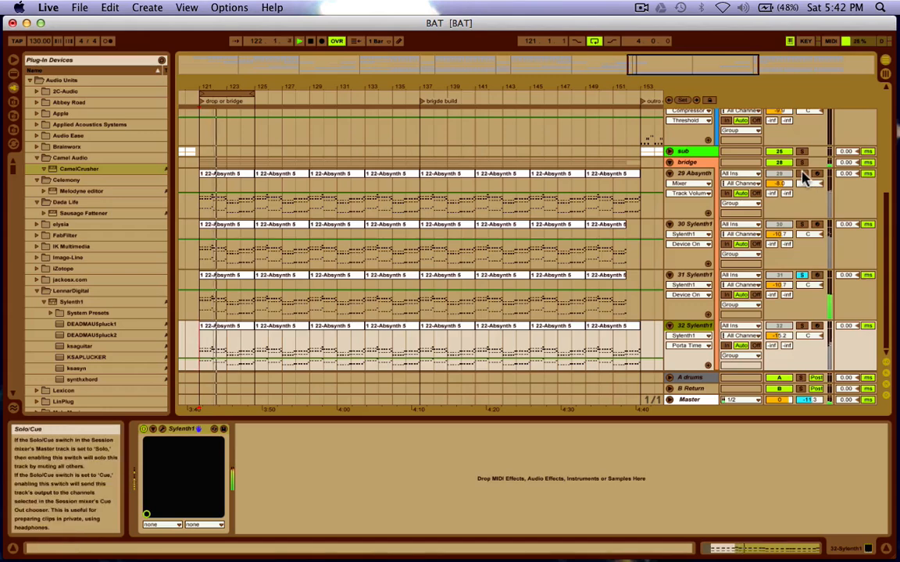
pyautogui.click(803, 175)
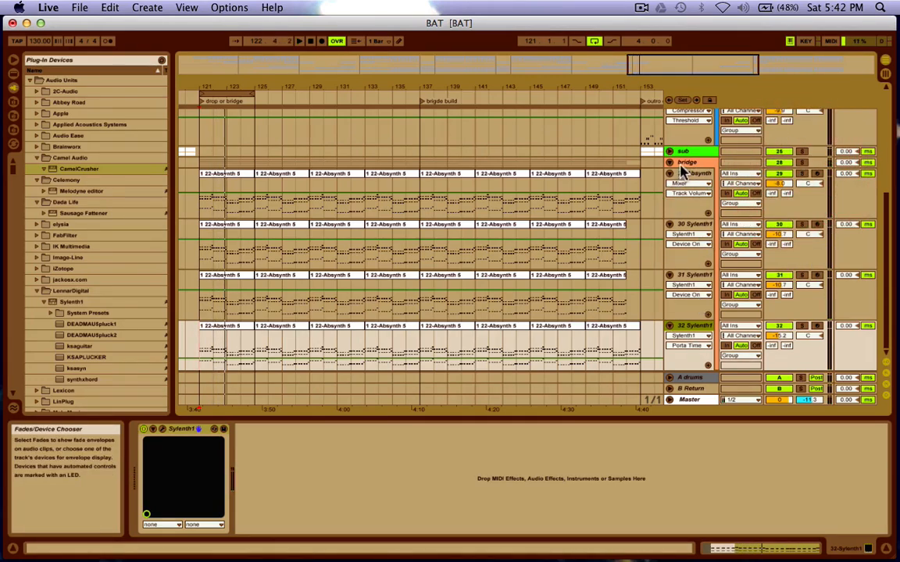
# - Solo track 32 and play a short part of the bridge loop to hear that layer alone
pyautogui.click(801, 327)
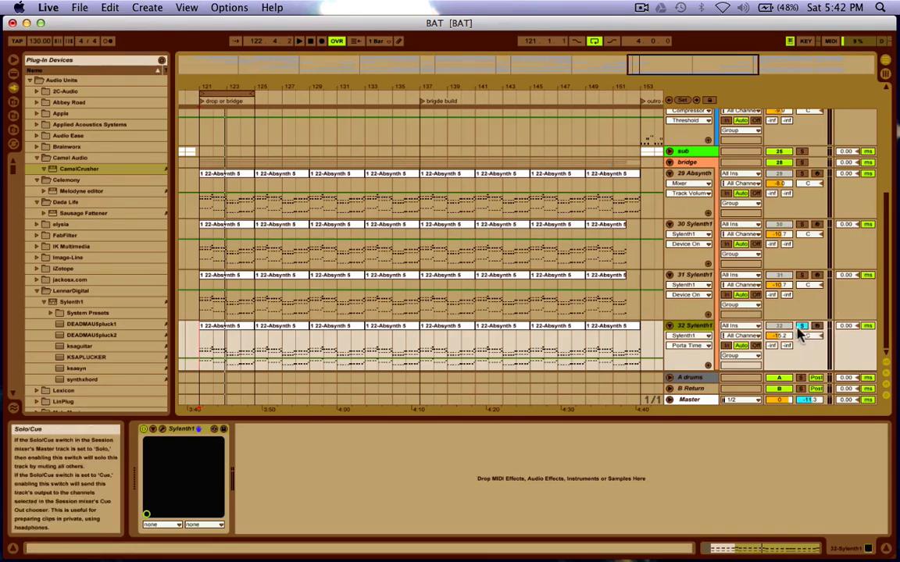
pyautogui.press('space')
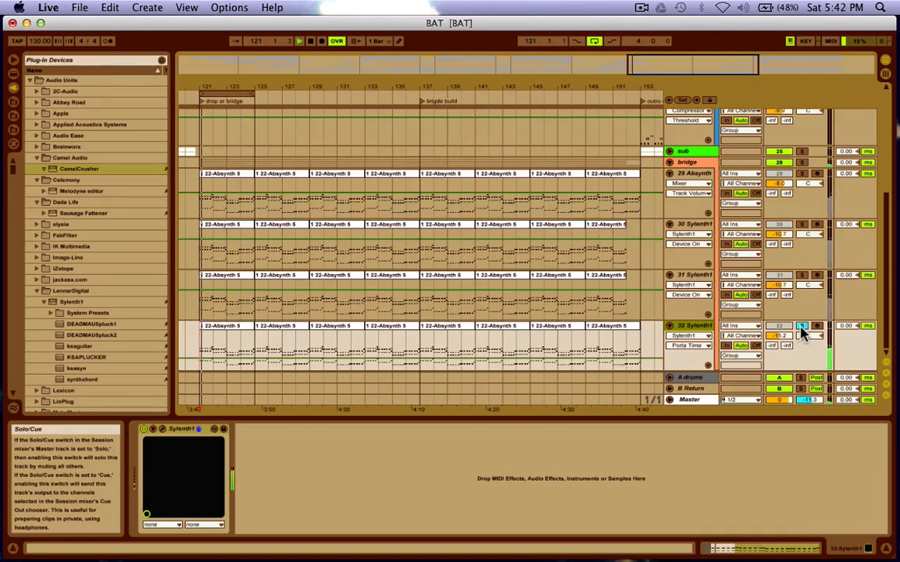
pyautogui.press('space')
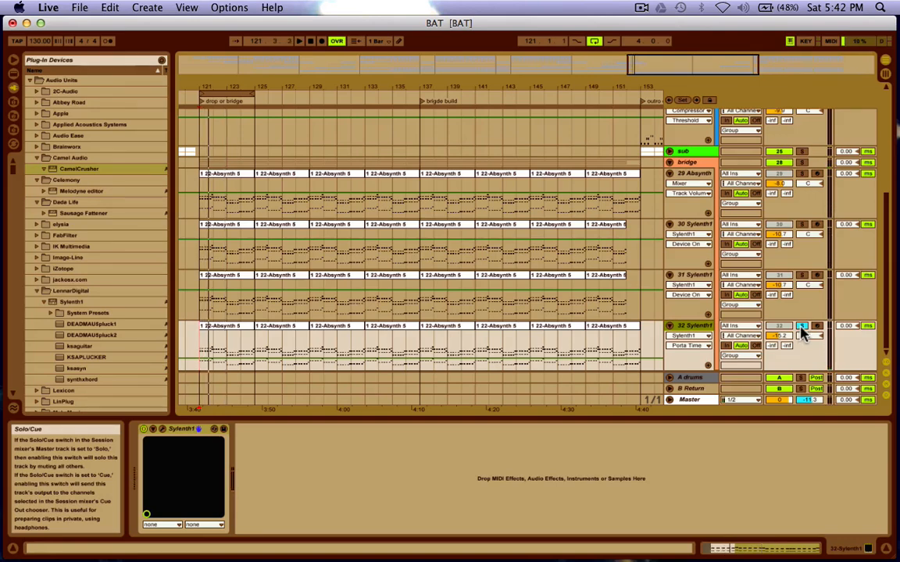
# - Solo the bridge group and play the loop to hear all its synth layers together
pyautogui.click(803, 163)
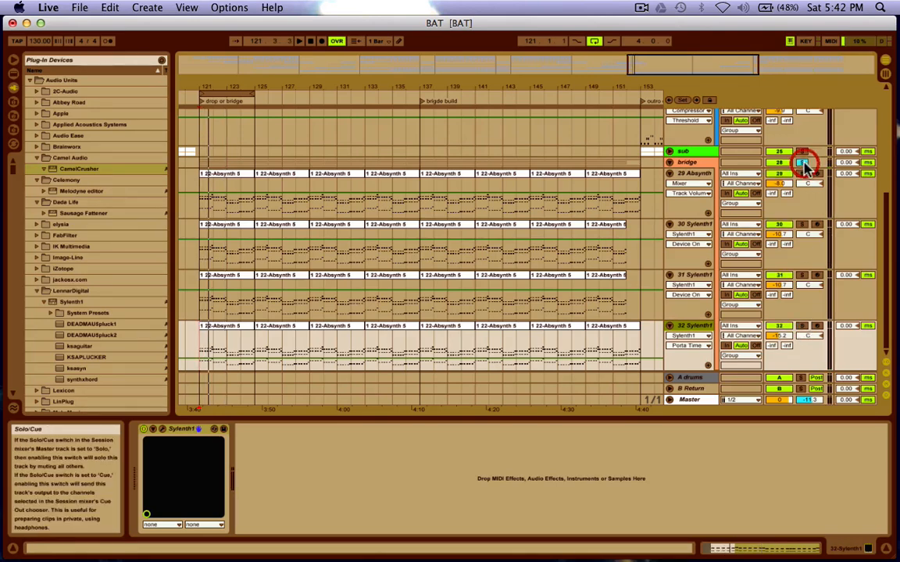
pyautogui.press('space')
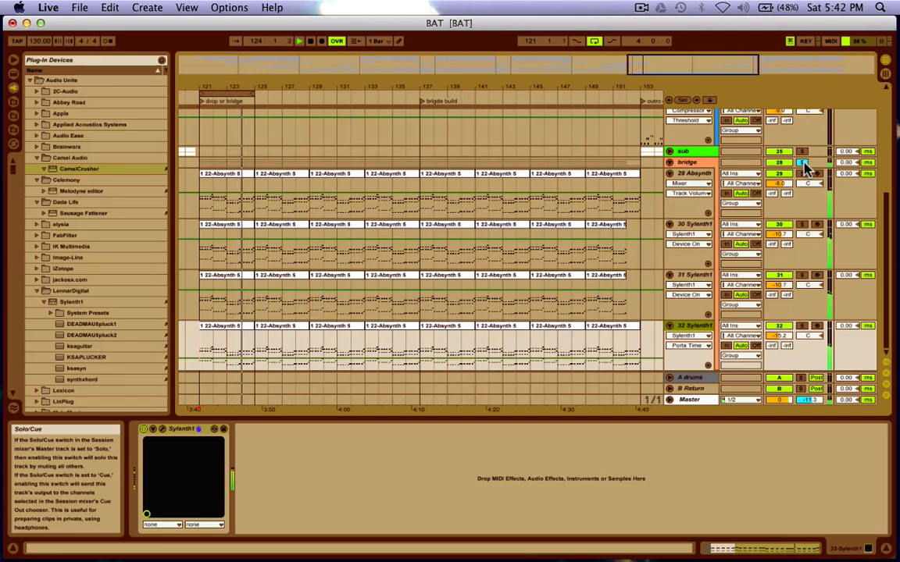
pyautogui.press('space')
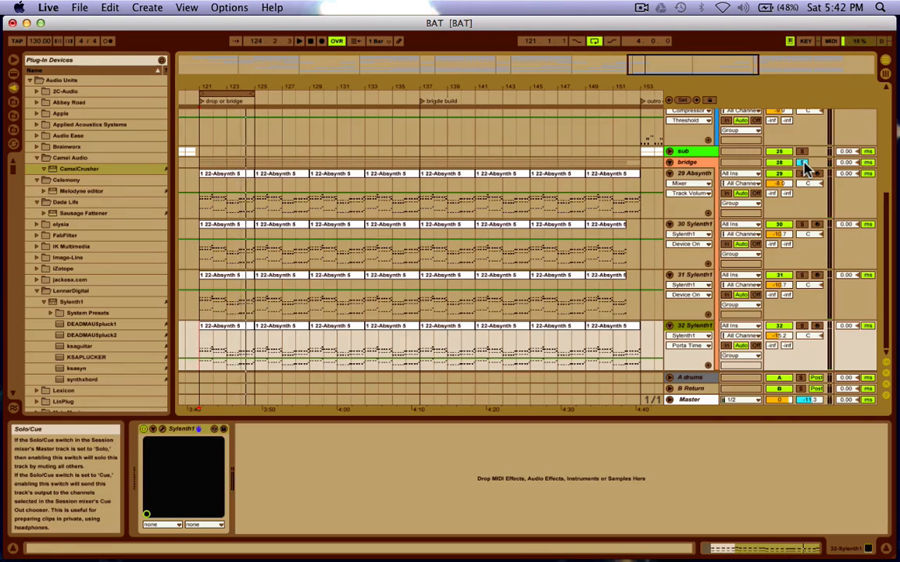